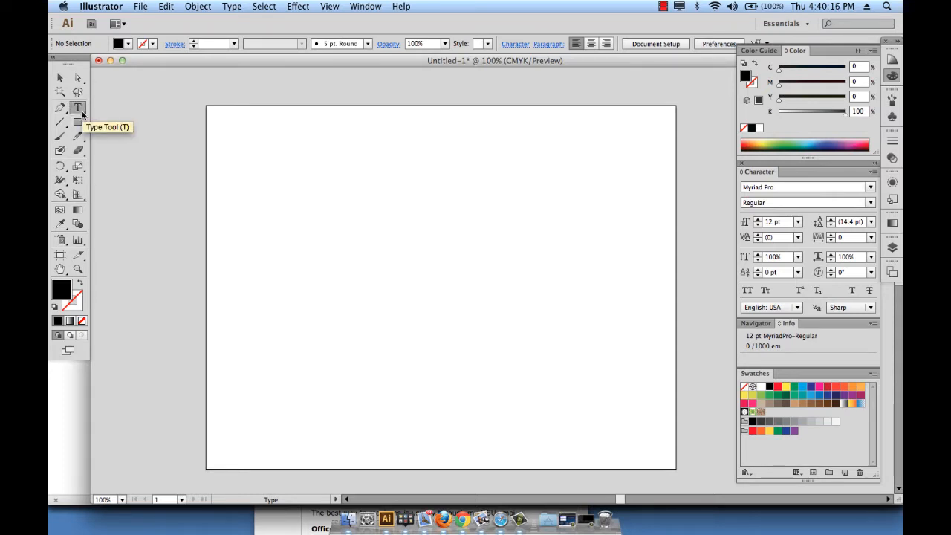
# Draw a rectangular text area in the upper middle of the artboard with the Type tool and fill it with two lines of random letters.
pyautogui.click(81, 113)
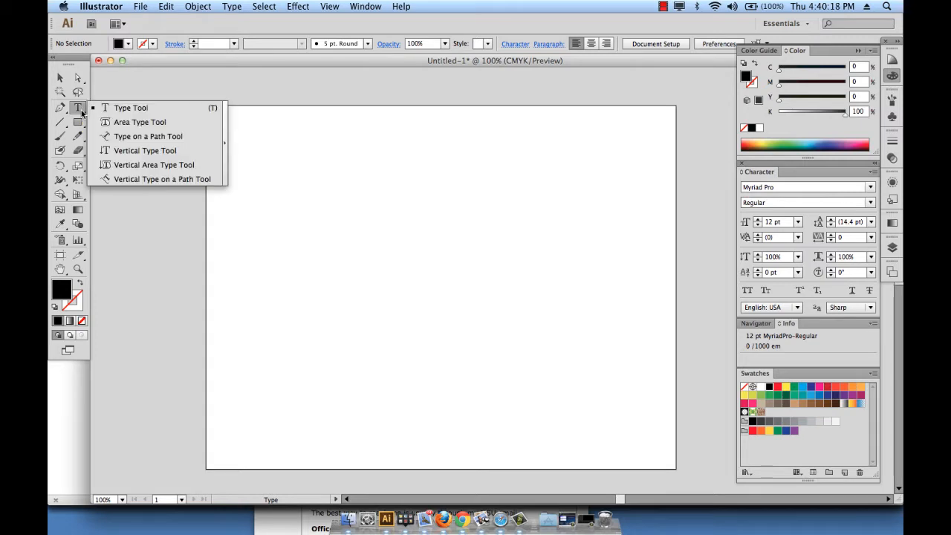
pyautogui.click(119, 109)
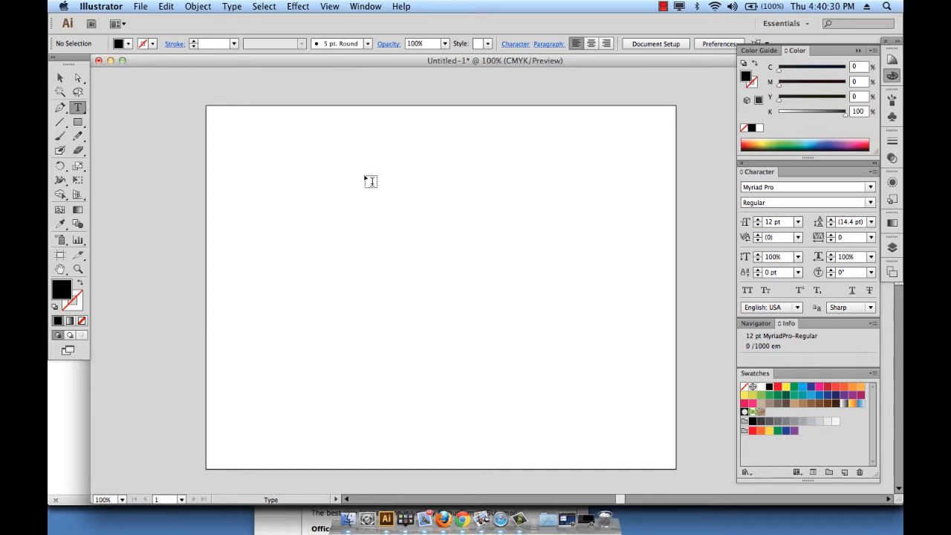
pyautogui.scroll(-1, 371, 181)
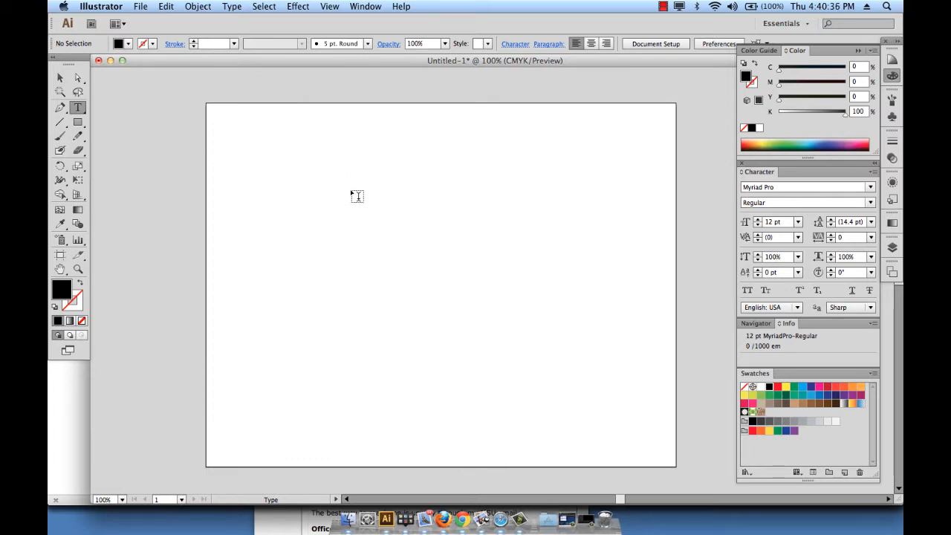
pyautogui.moveTo(330, 161); pyautogui.dragTo(464, 257)
pyautogui.write('kzjdbkjzbkjbf')
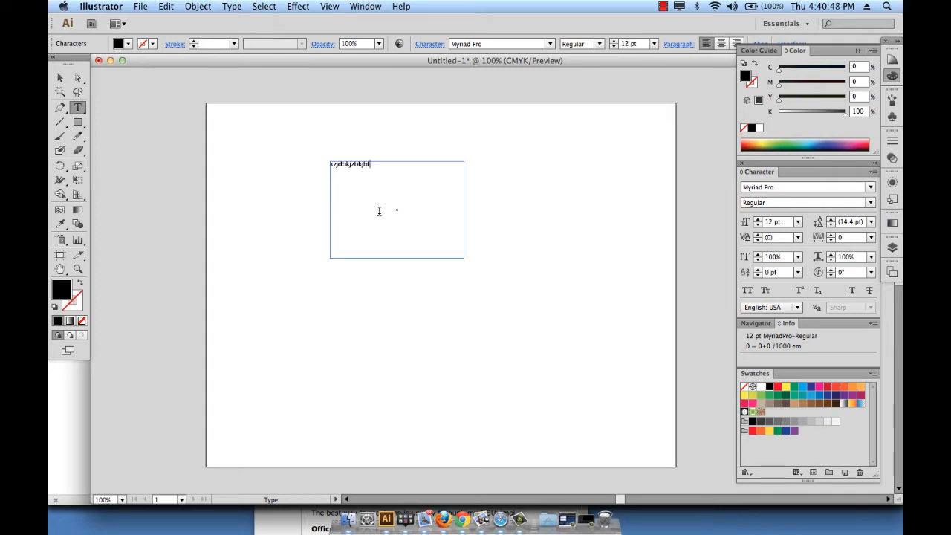
pyautogui.write('zxmhvksjvbvbmbvmbvmbv')
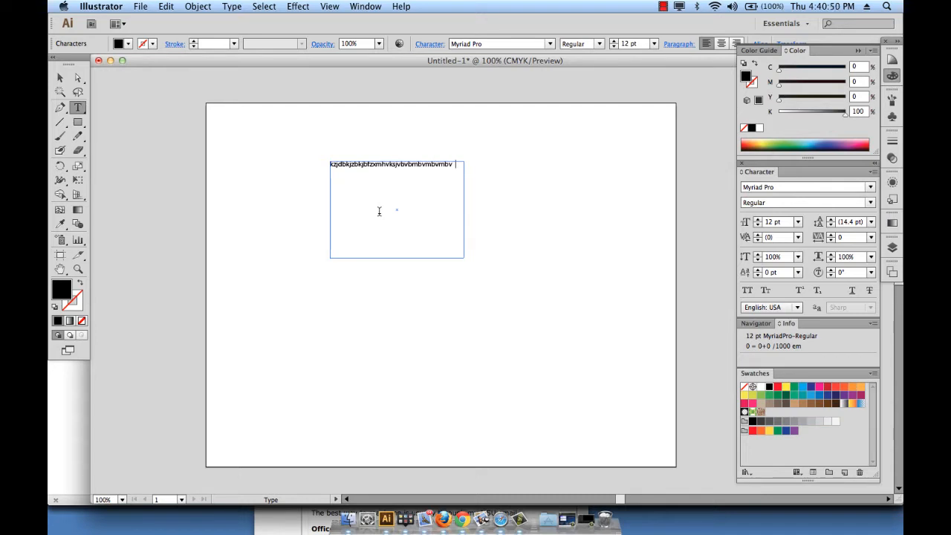
pyautogui.write('ks-bvkbvm xvbxmvbmxvbmxvbjhvb')
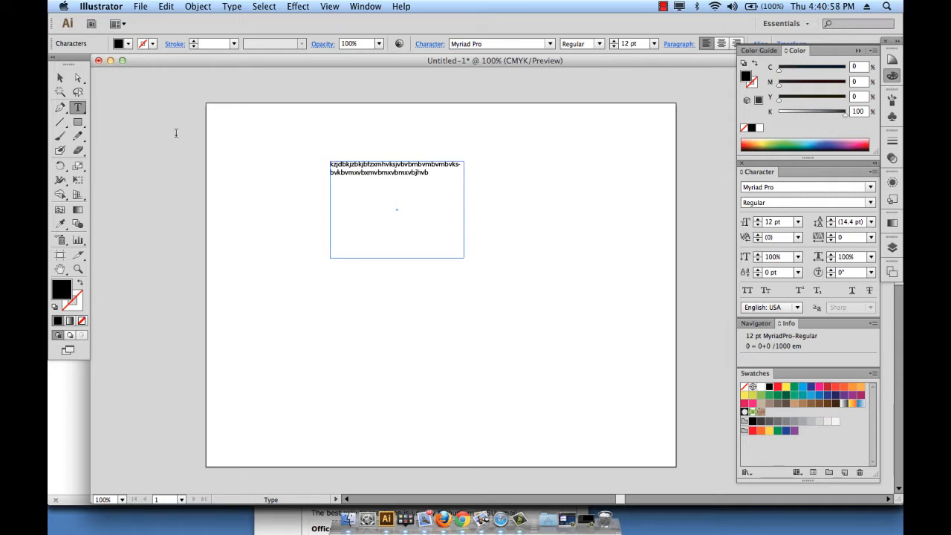
# Delete the text area containing the random letters.
pyautogui.click(59, 77)
pyautogui.press('Delete')
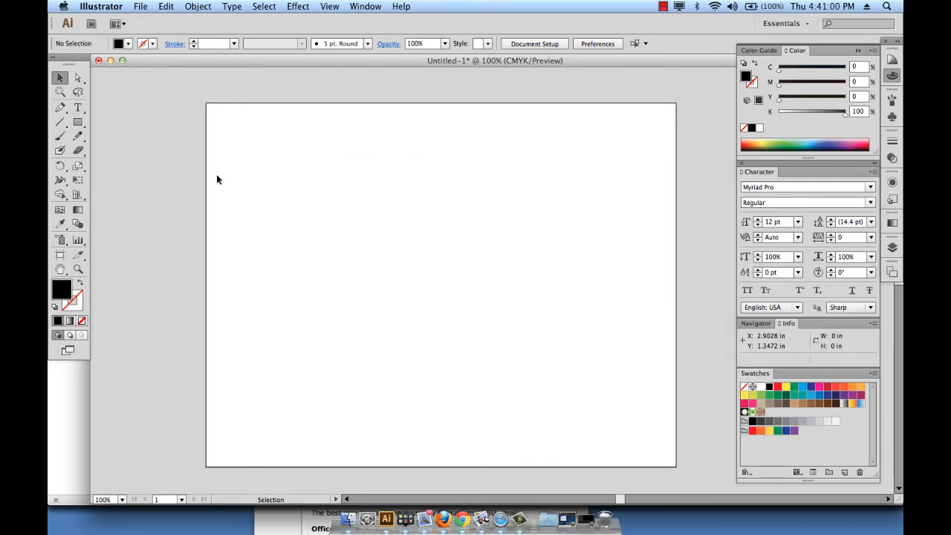
# Place a line of point type reading "Hello" near the upper middle of the artboard.
pyautogui.click(78, 109)
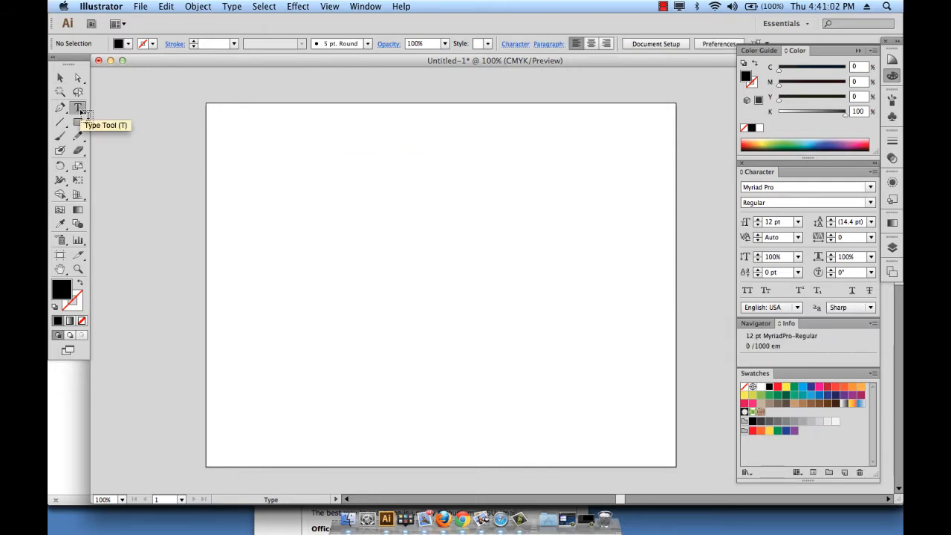
pyautogui.click(346, 165)
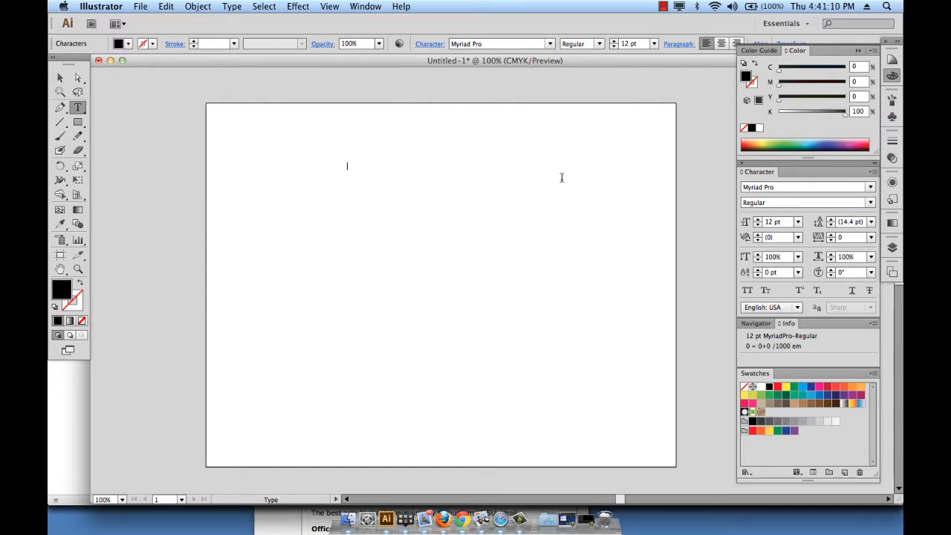
pyautogui.write('Heloo')
pyautogui.press('BackSpace')
pyautogui.write('lo')
# Select the whole word "Hello" and set its font size to 48 pt.
pyautogui.press('super+a')
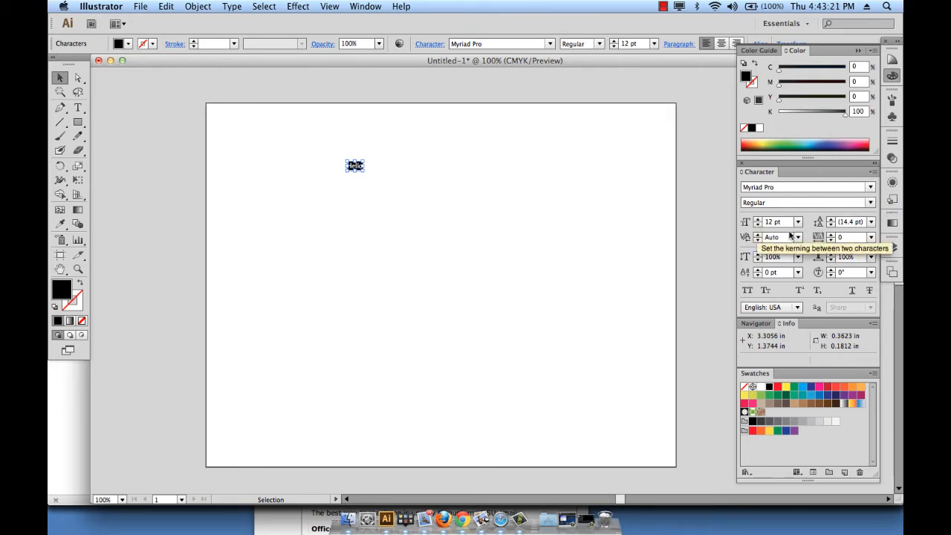
pyautogui.click(757, 219)
pyautogui.click(756, 219)
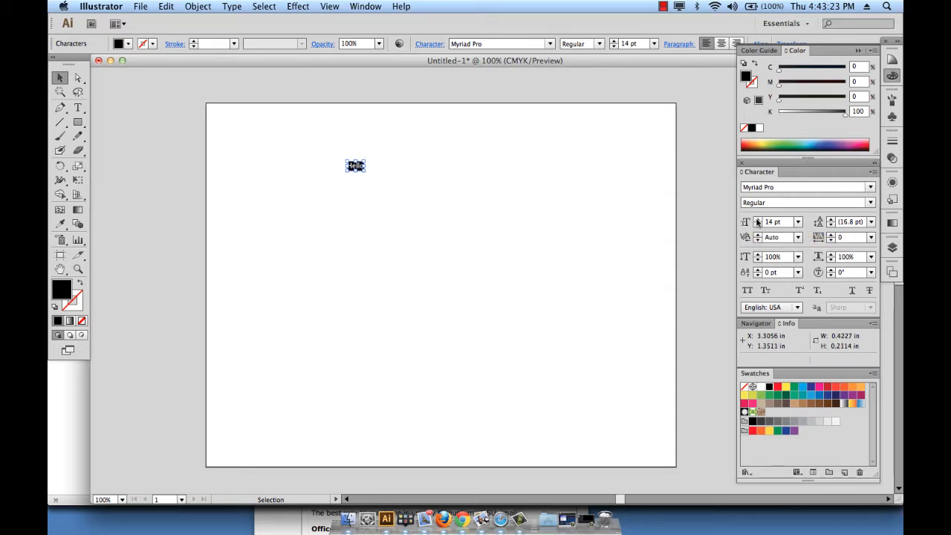
pyautogui.click(757, 219)
pyautogui.click(757, 219)
pyautogui.click(757, 219)
pyautogui.click(757, 219)
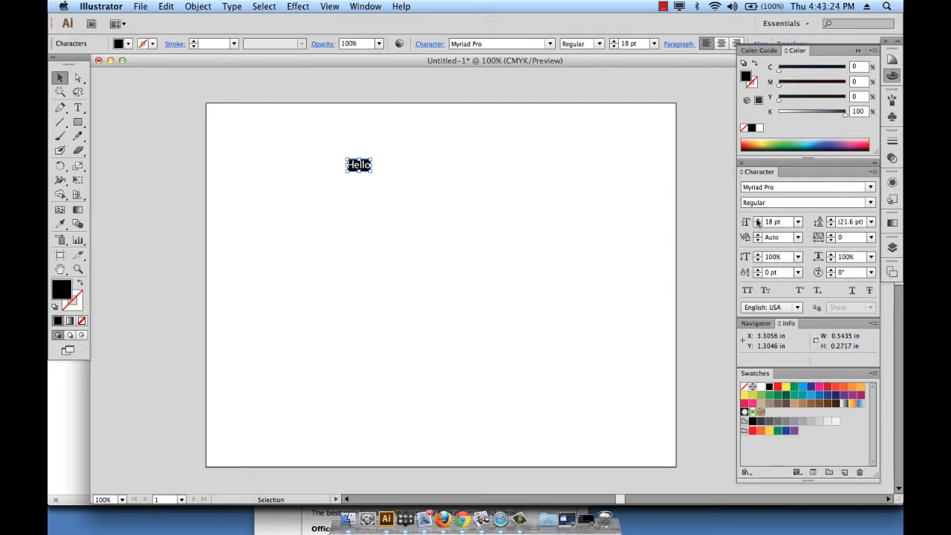
pyautogui.click(799, 222)
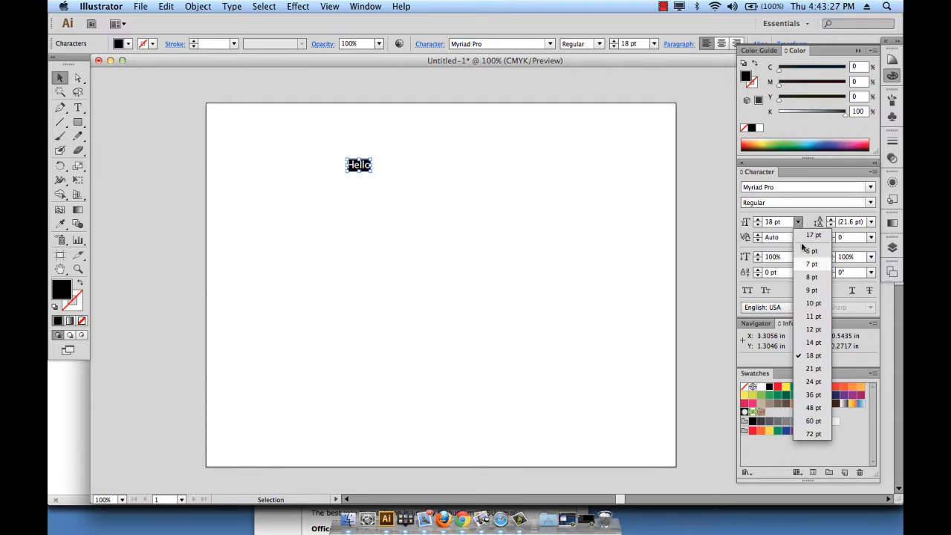
pyautogui.click(811, 408)
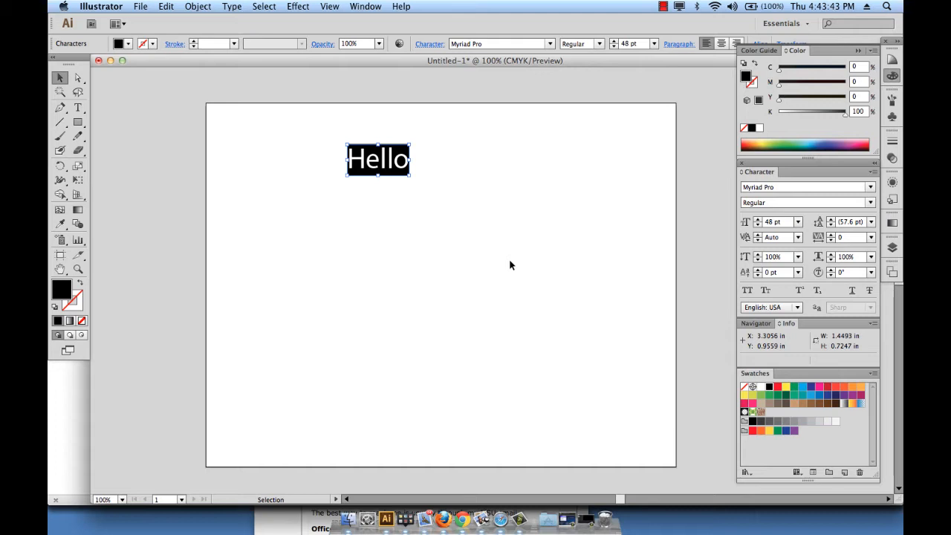
# Enlarge the selected "Hello" text in 2 pt increments to a font size of 88 pt.
pyautogui.press('super')
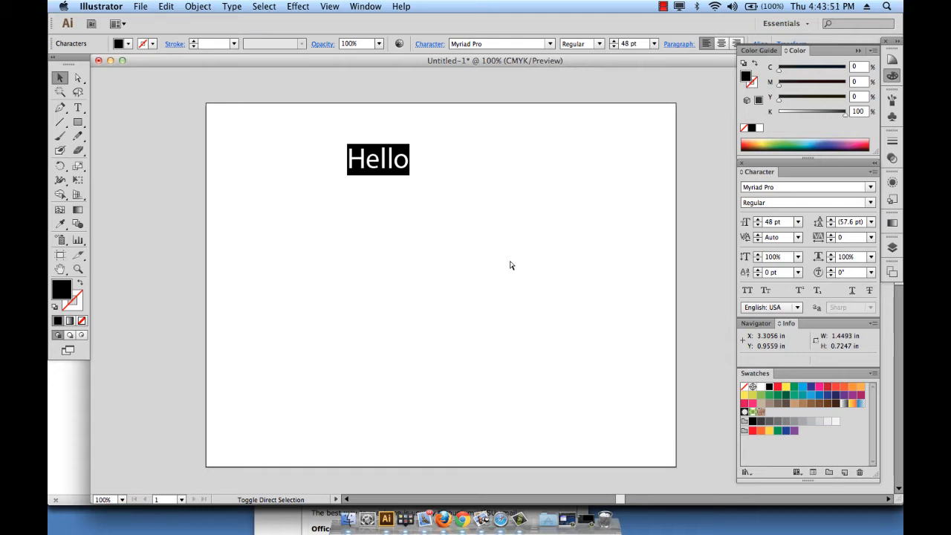
pyautogui.press('super+shift+period')
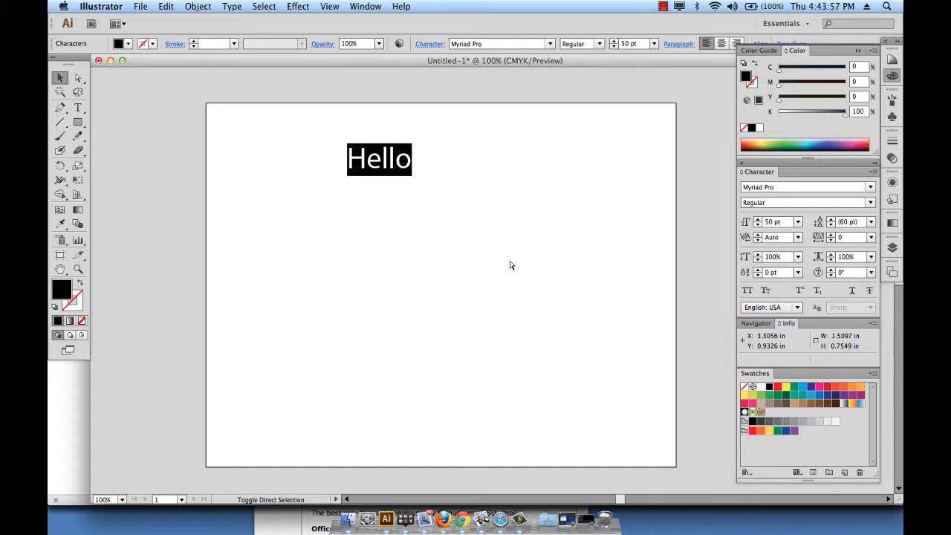
pyautogui.press('Escape')
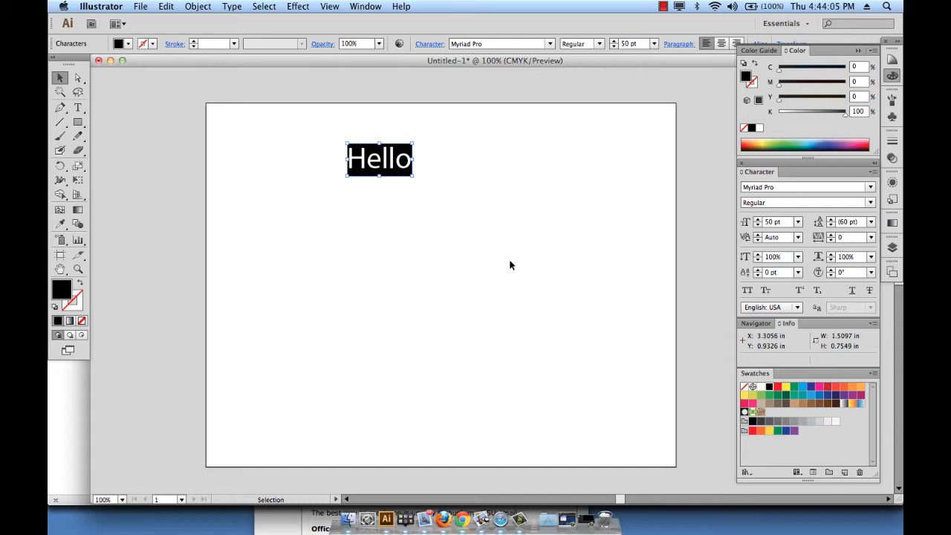
pyautogui.press('super+shift+a')
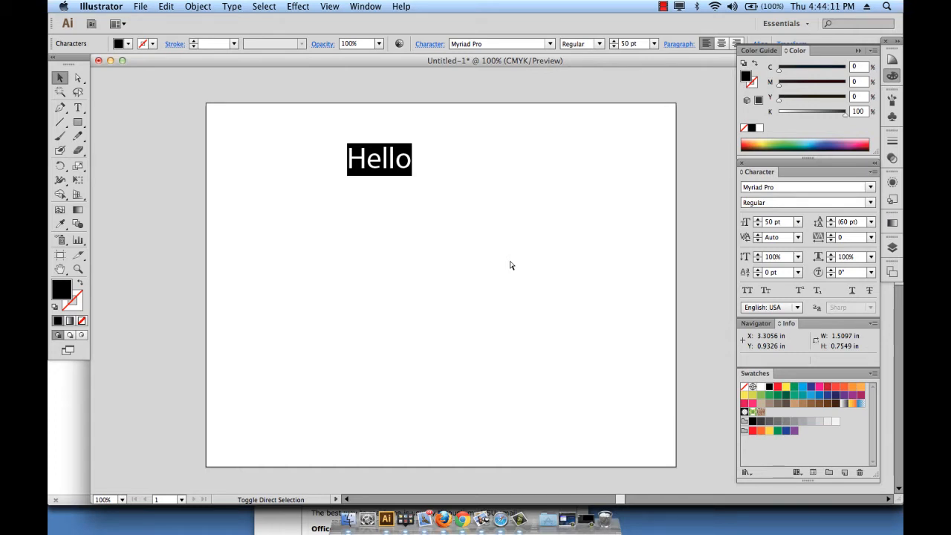
pyautogui.press('super+shift+period')
pyautogui.press('super+shift+period')
pyautogui.press('super+shift+period')
pyautogui.press('super+shift+period')
pyautogui.press('super+shift+period')
pyautogui.press('super+shift+period')
pyautogui.press('super+shift+period')
pyautogui.press('super+shift+period')
pyautogui.press('super+shift+period')
pyautogui.press('super+shift+period')
pyautogui.press('super+shift+period')
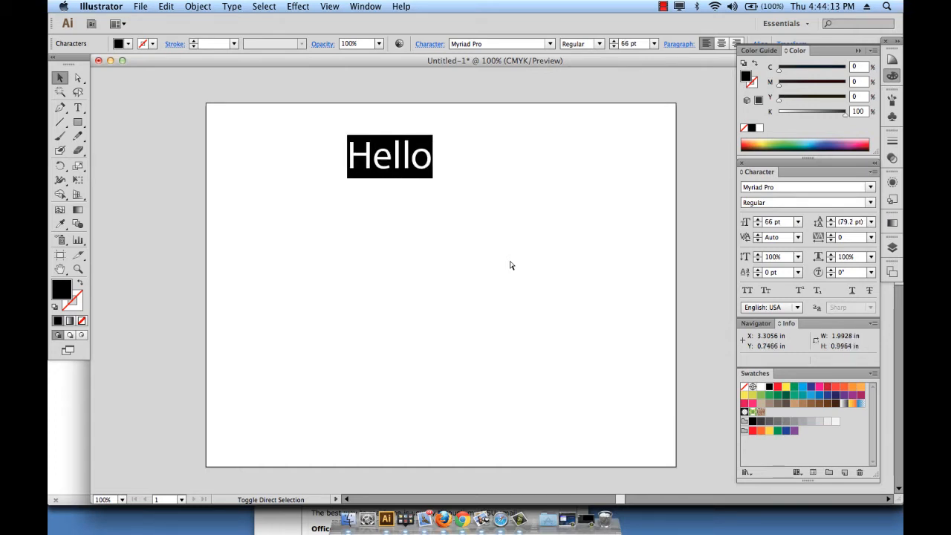
pyautogui.press('super+shift+period')
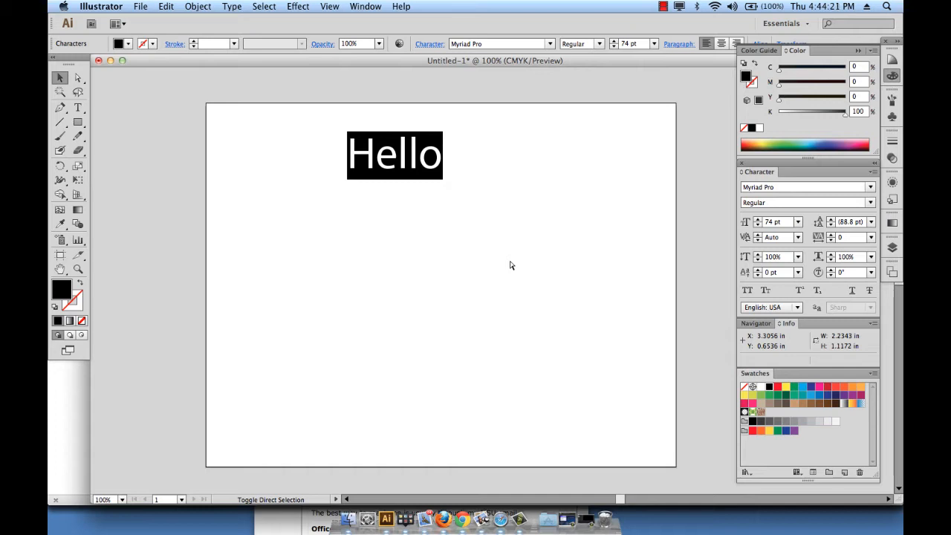
pyautogui.press('super+shift+period')
pyautogui.press('super+shift+period')
pyautogui.press('super+shift+period')
pyautogui.press('super+shift+period')
pyautogui.press('super+shift+period')
pyautogui.press('super+shift+period')
pyautogui.press('super+shift+period')
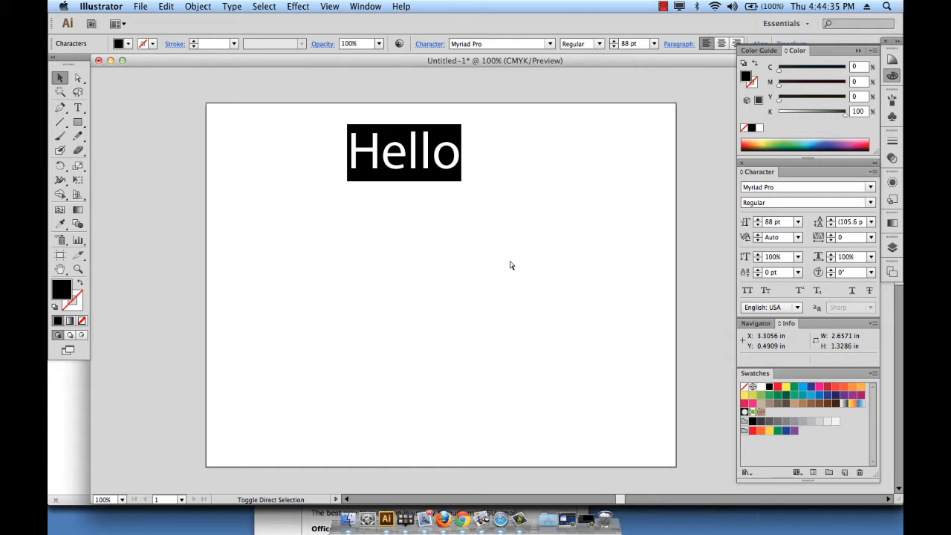
# Reduce the selected "Hello" text in 2 pt increments to a font size of 66 pt.
pyautogui.press('super+shift+comma')
pyautogui.press('super+shift+comma')
pyautogui.press('super+shift+comma')
pyautogui.press('super+shift+comma')
pyautogui.press('super+shift+comma')
pyautogui.press('super+shift+comma')
pyautogui.press('super+shift+comma')
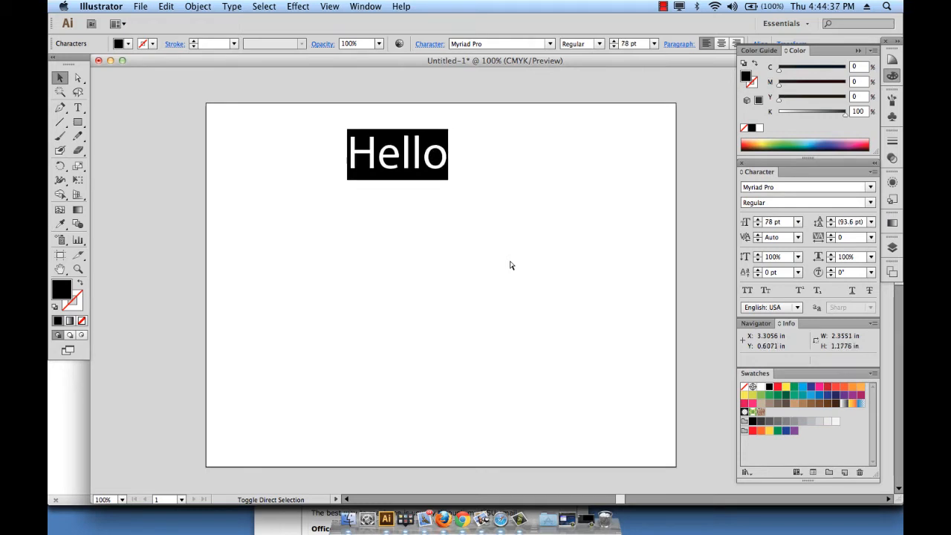
pyautogui.press('super+shift+comma')
pyautogui.press('super+shift+comma')
pyautogui.press('super+shift+comma')
pyautogui.press('super+shift+comma')
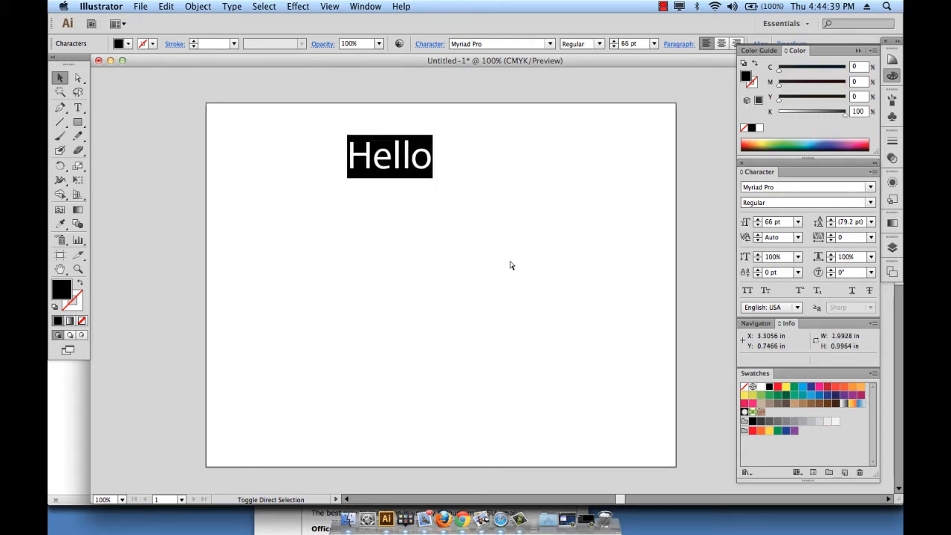
# Increase the selected "Hello" text's font size to 80 pt.
pyautogui.press('super+shift+period')
pyautogui.press('super+shift+period')
pyautogui.press('super+shift+period')
pyautogui.press('super+shift+period')
pyautogui.press('super+shift+period')
pyautogui.press('super+shift+period')
pyautogui.press('super+shift+period')
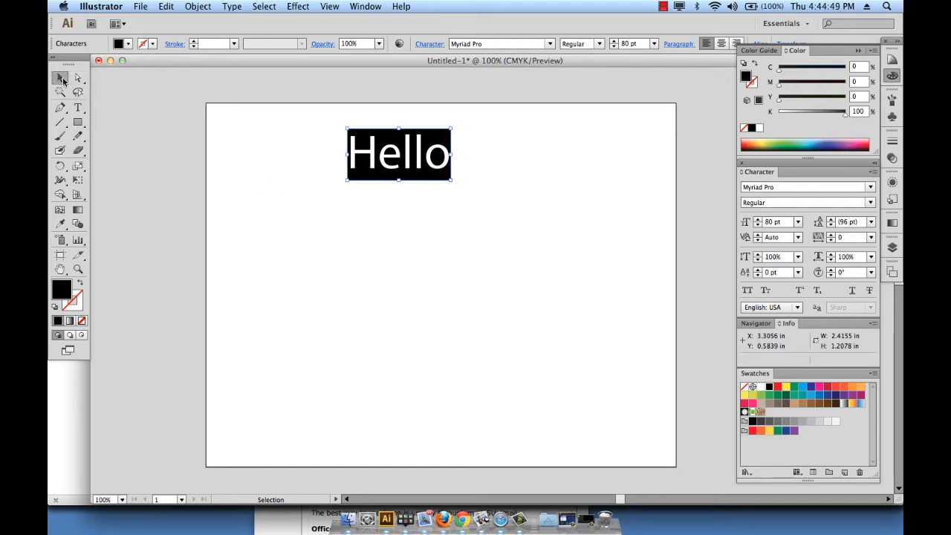
# Deselect the "Hello" text and move it about 0.65 in to the right and 0.49 in down.
pyautogui.click(331, 215)
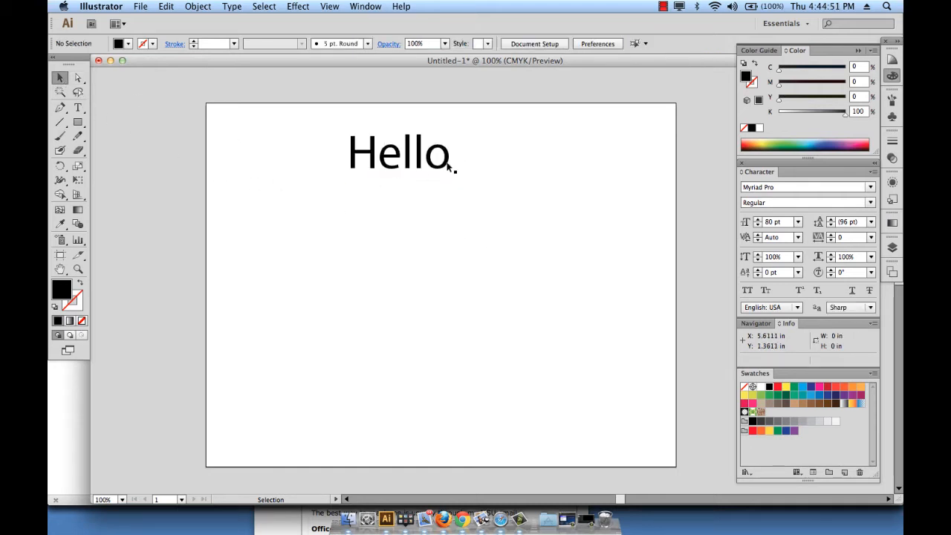
pyautogui.moveTo(451, 159); pyautogui.dragTo(477, 179)
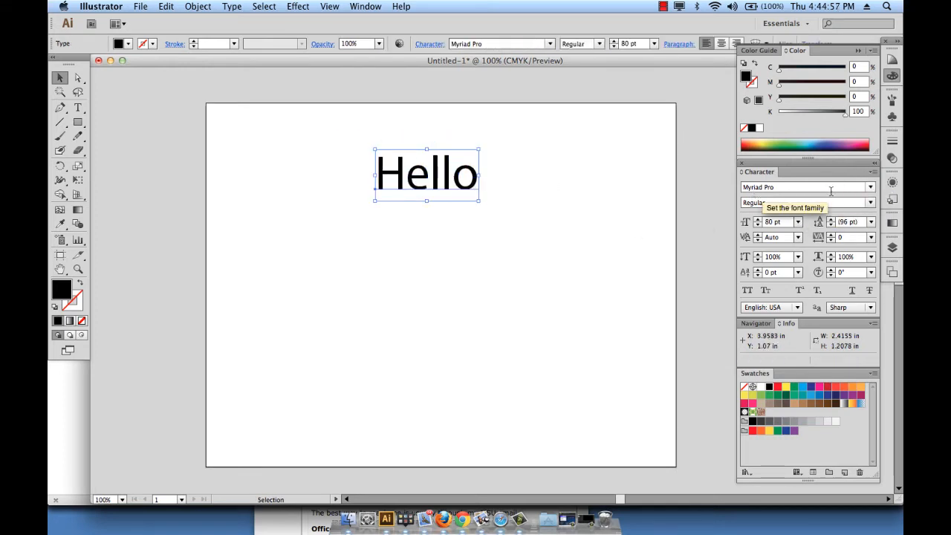
# Look at the font family list, close it without choosing a font, and hide and reshow the Character panel.
pyautogui.click(872, 188)
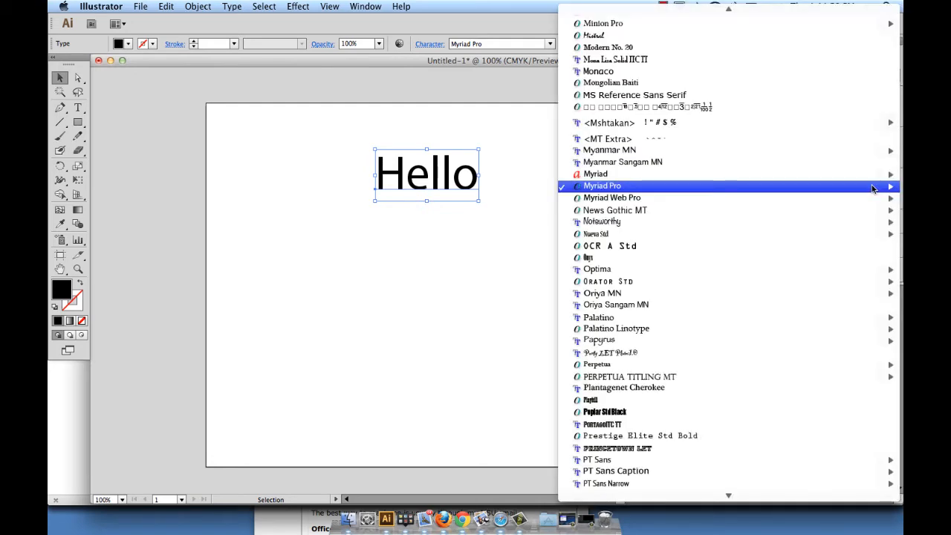
pyautogui.click(872, 187)
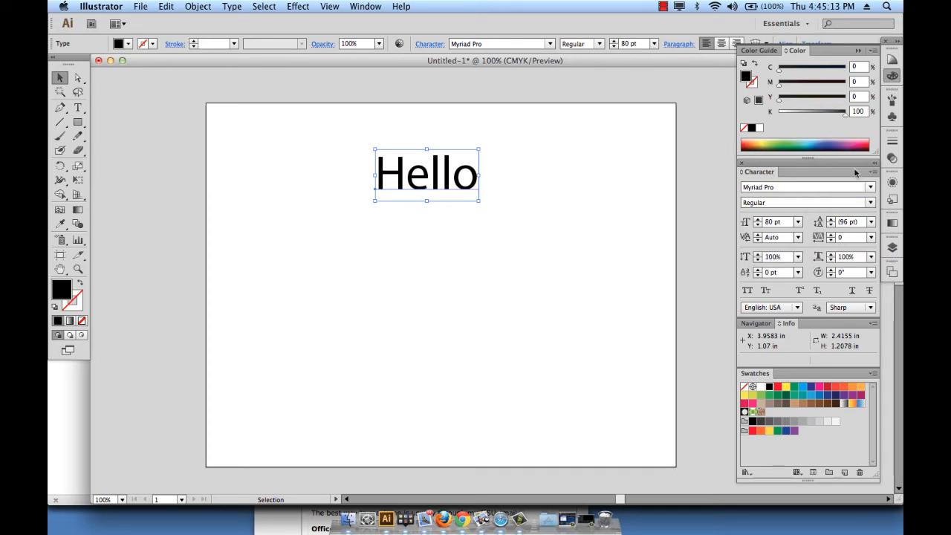
pyautogui.press('super+t')
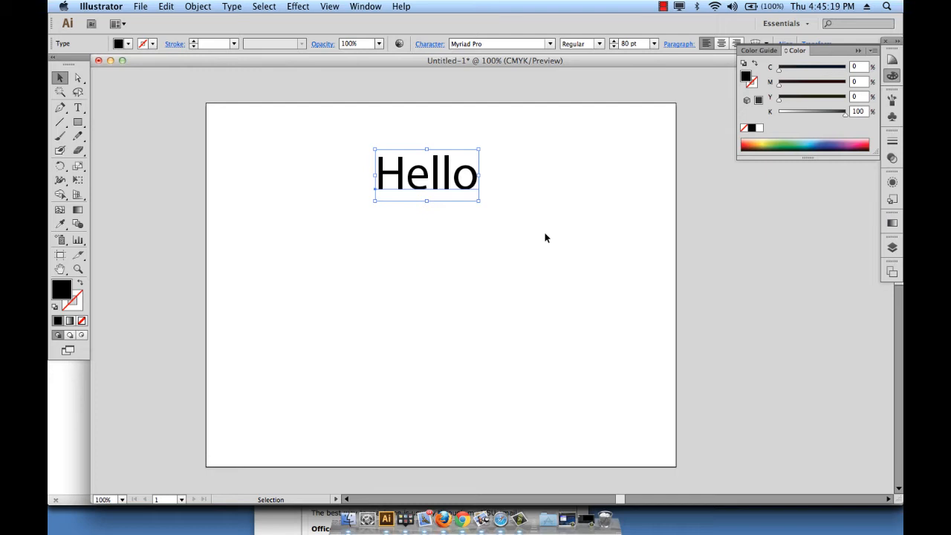
pyautogui.press('super+t')
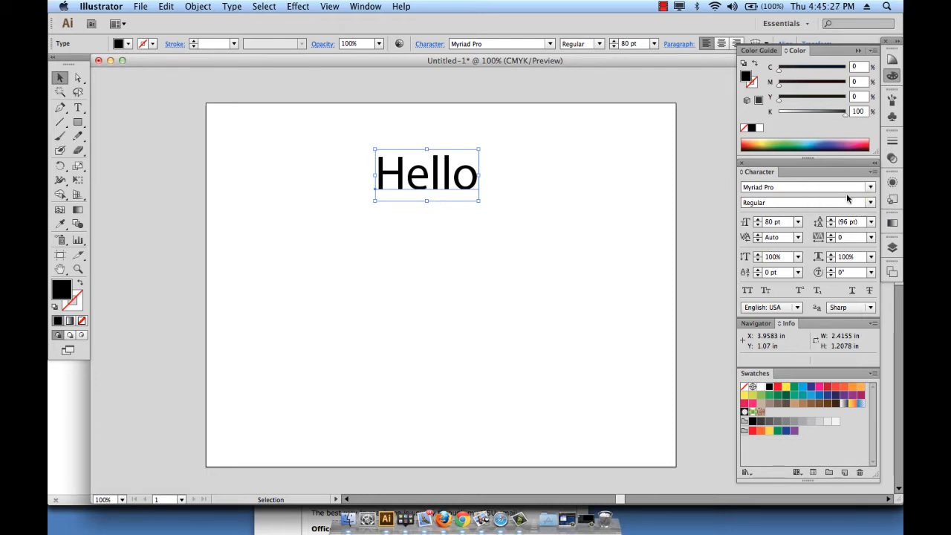
# Change the selected "Hello" text's font to Georgia Italic.
pyautogui.click(870, 187)
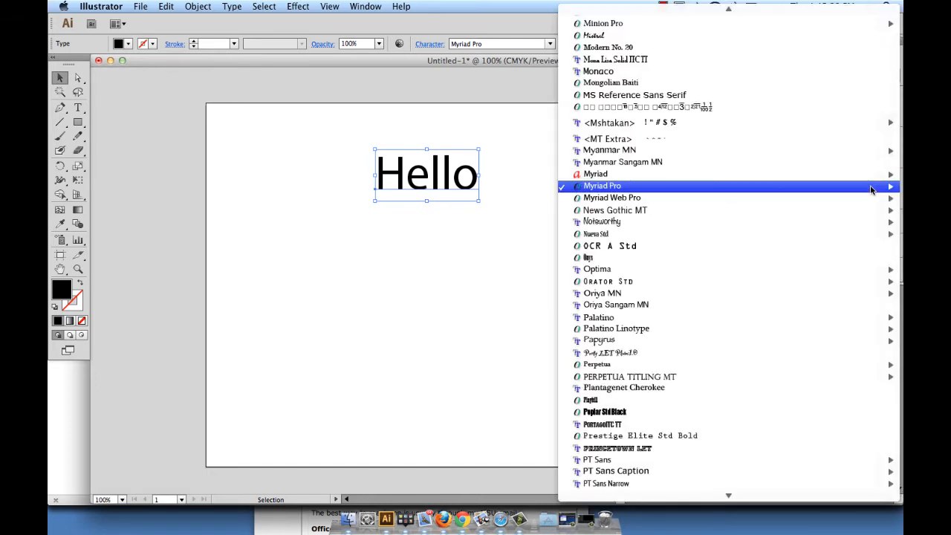
pyautogui.moveTo(711, 378)
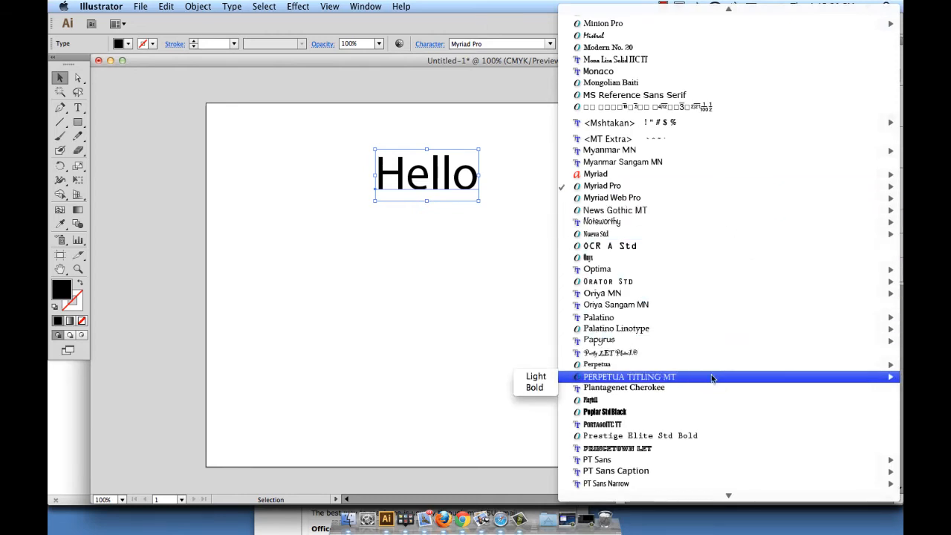
pyautogui.scroll(-10, 711, 378)
pyautogui.scroll(20, 711, 378)
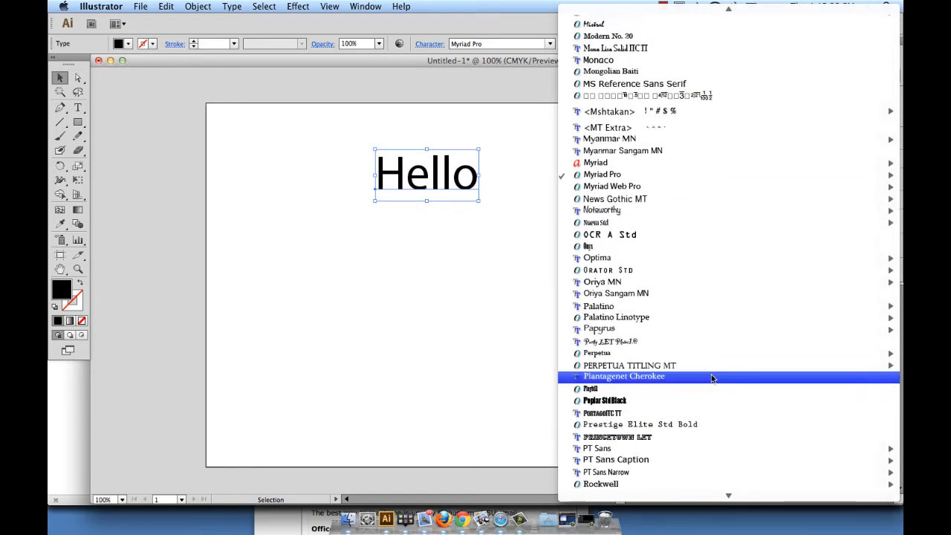
pyautogui.scroll(-3, 711, 378)
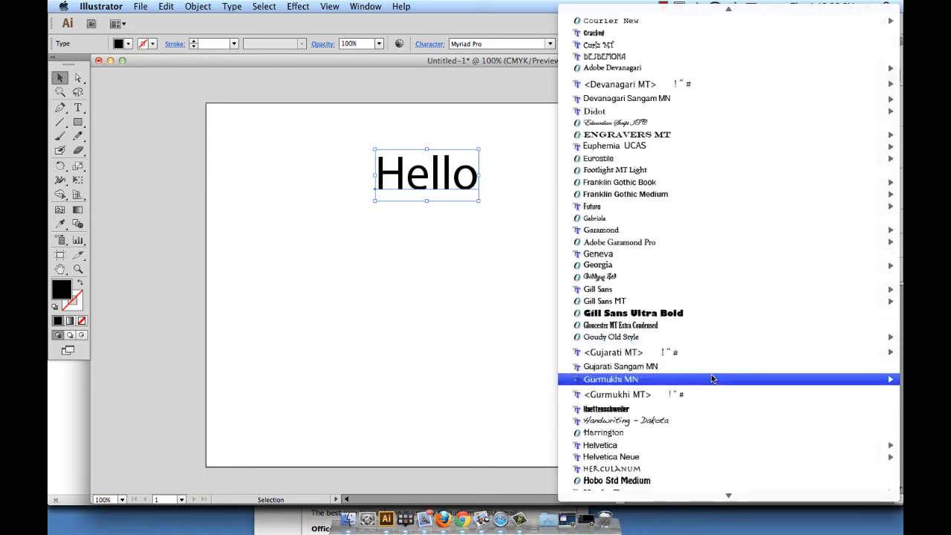
pyautogui.moveTo(629, 265)
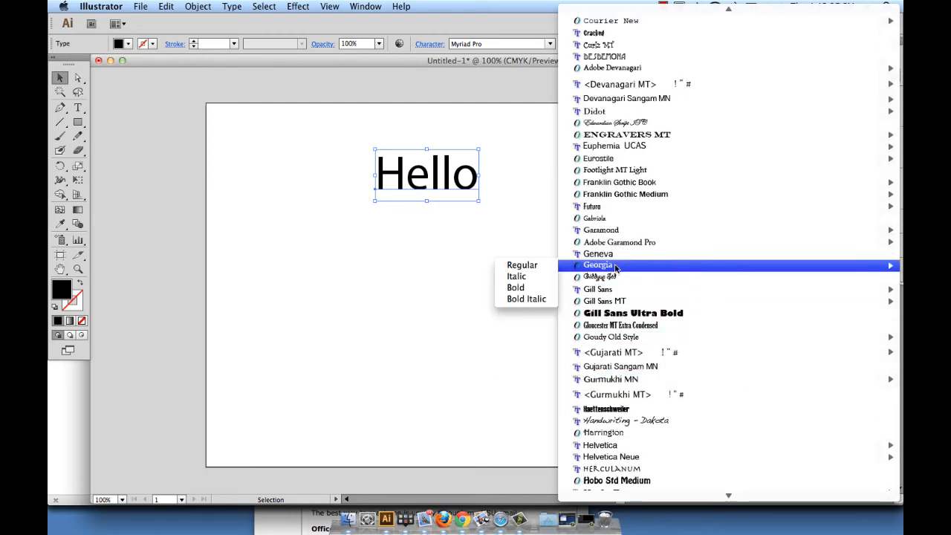
pyautogui.click(516, 276)
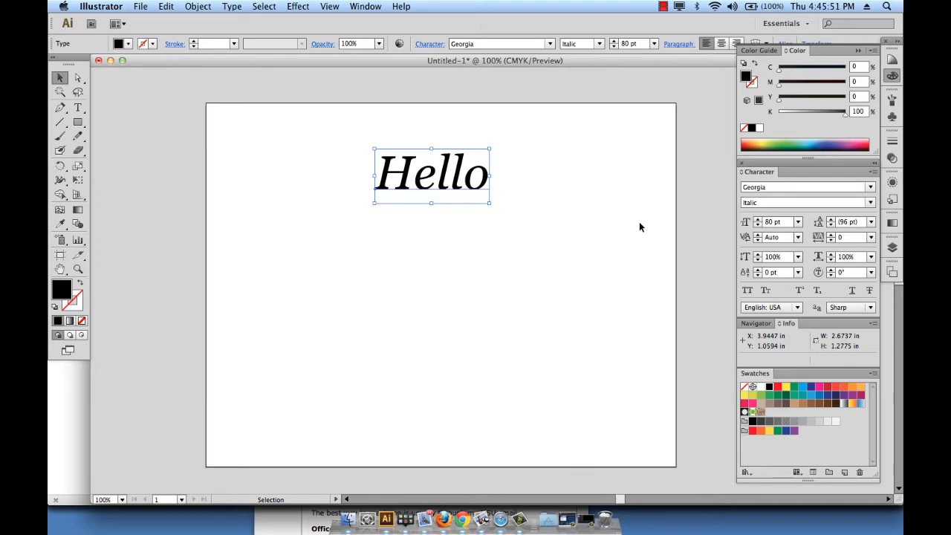
# Fill the selected "Hello" text with red and give it a black stroke.
pyautogui.click(778, 388)
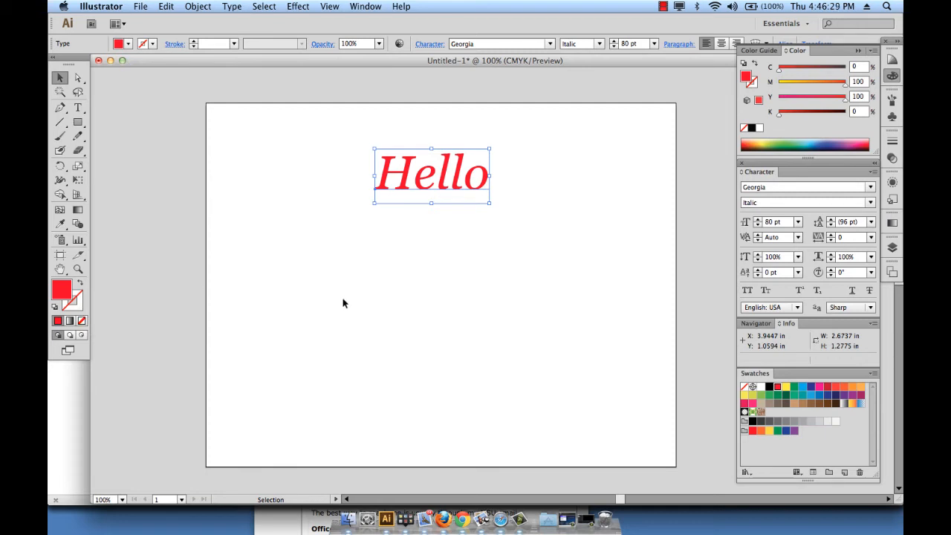
pyautogui.press('x')
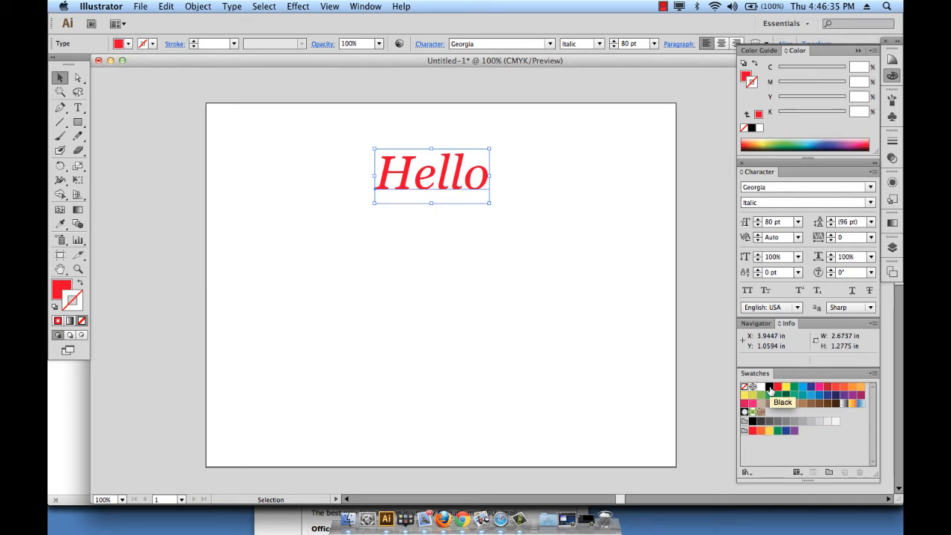
pyautogui.click(770, 388)
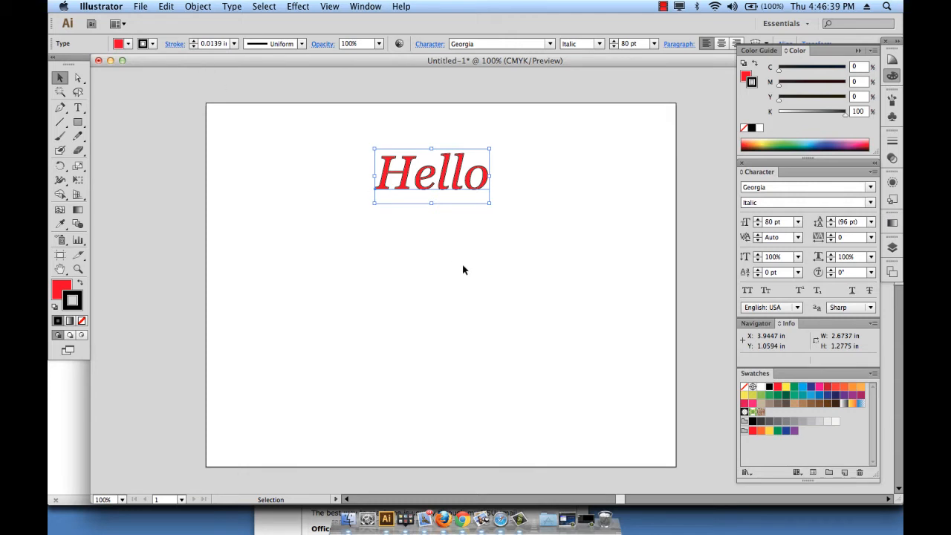
# Set the "Hello" text's stroke weight to 0.02 in.
pyautogui.click(221, 45)
pyautogui.press('BackSpace')
pyautogui.press('BackSpace')
pyautogui.press('BackSpace')
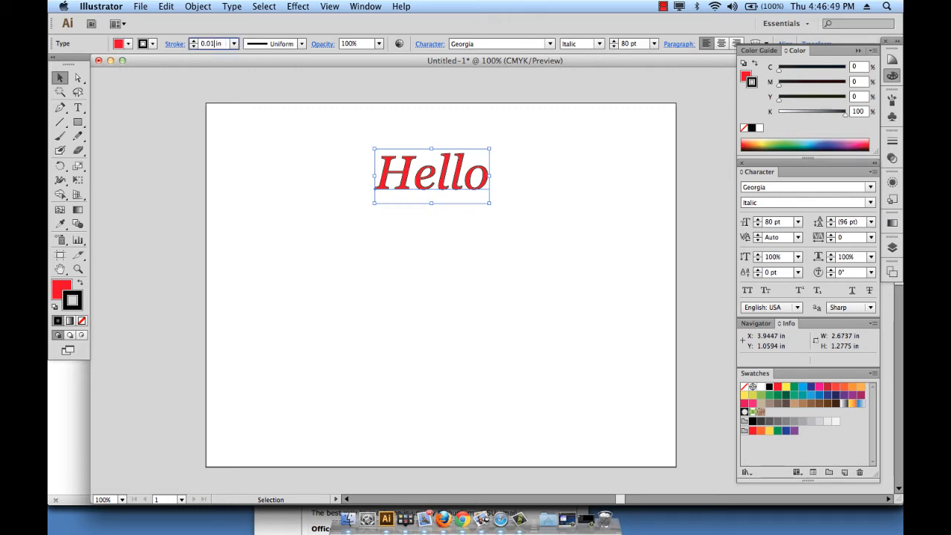
pyautogui.write('2')
pyautogui.press('Return')
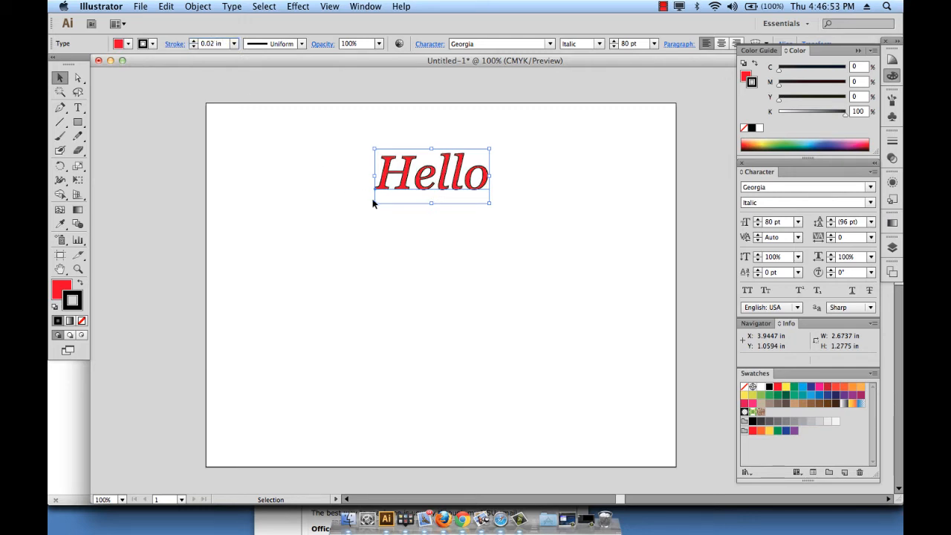
# Increase the "Hello" text's stroke weight to 0.1 in.
pyautogui.click(213, 45)
pyautogui.press('BackSpace')
pyautogui.press('BackSpace')
pyautogui.write('1')
pyautogui.press('Return')
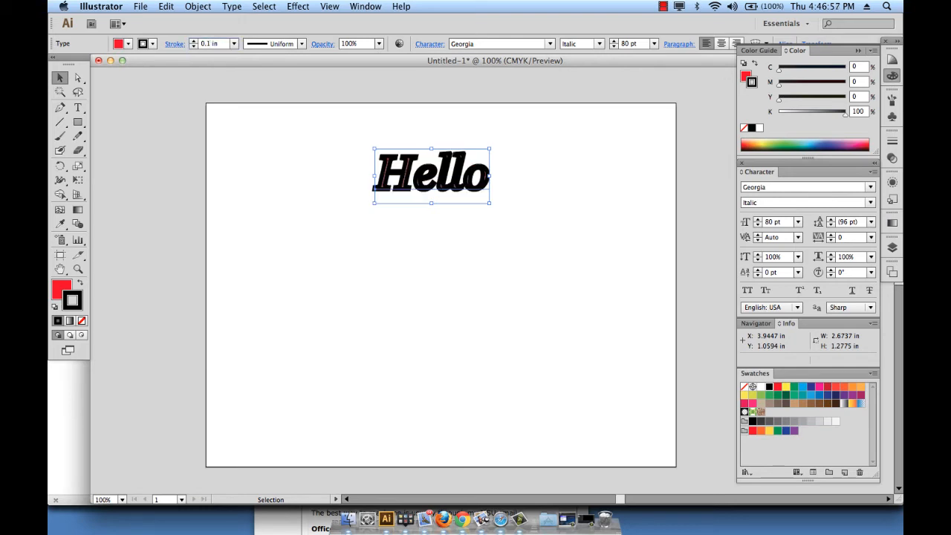
# Reduce the "Hello" text's stroke weight to 0.07 in and deselect the text.
pyautogui.click(212, 44)
pyautogui.write('07')
pyautogui.press('Return')
pyautogui.click(314, 244)
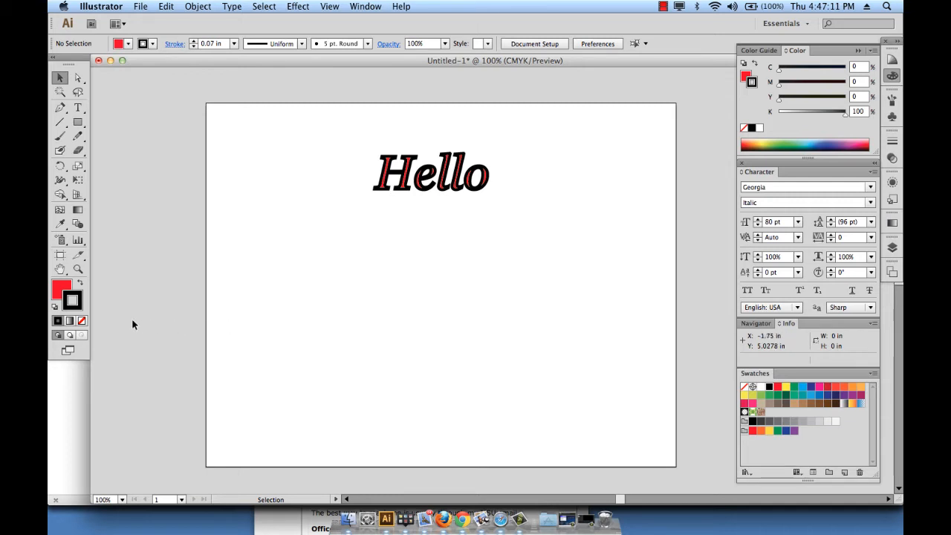
# Remove the black stroke from the "Hello" text, keeping the red fill, and deselect the text.
pyautogui.click(438, 176)
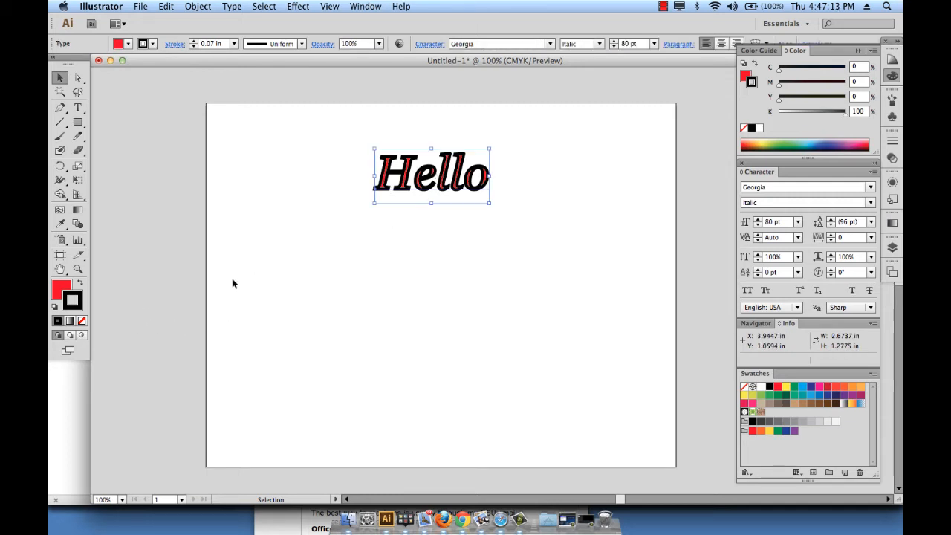
pyautogui.click(81, 322)
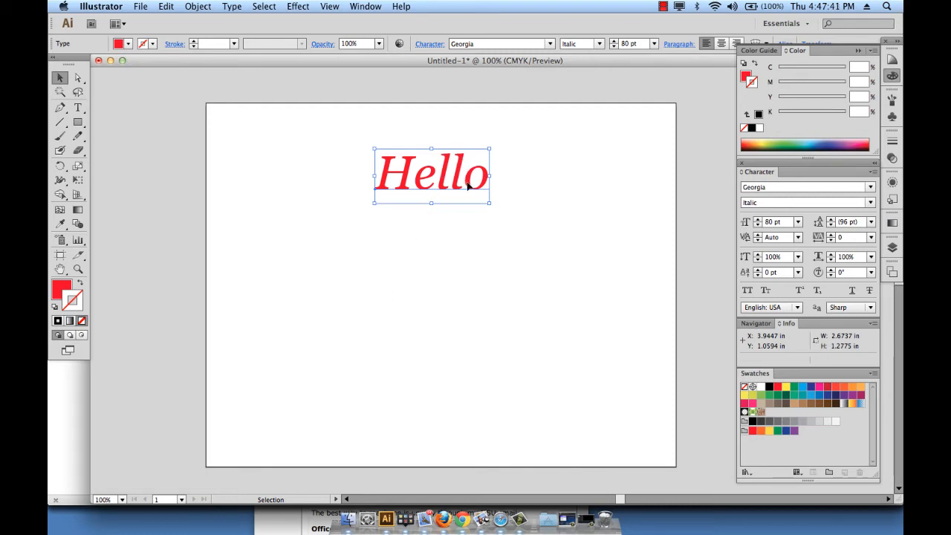
pyautogui.click(327, 182)
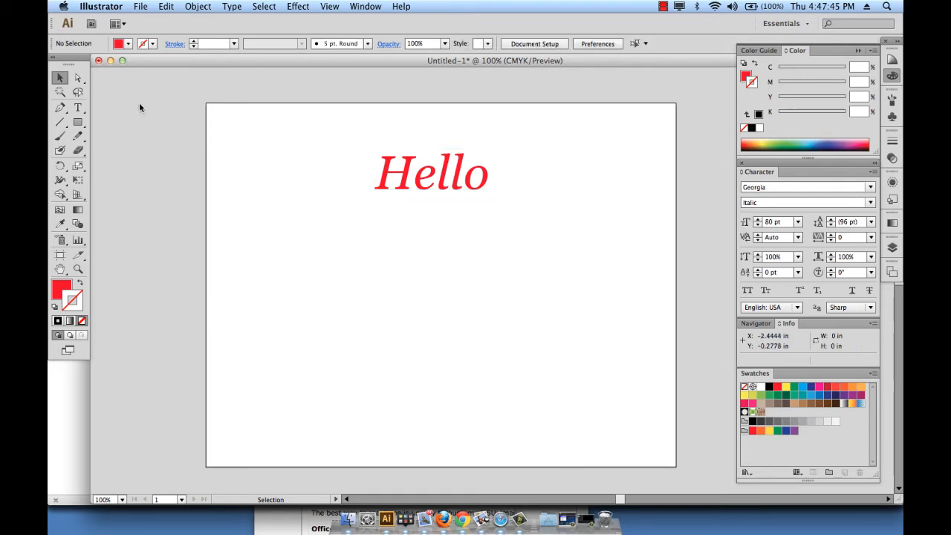
# Append ", how are you" to the end of the "Hello" text.
pyautogui.click(78, 107)
pyautogui.click(484, 173)
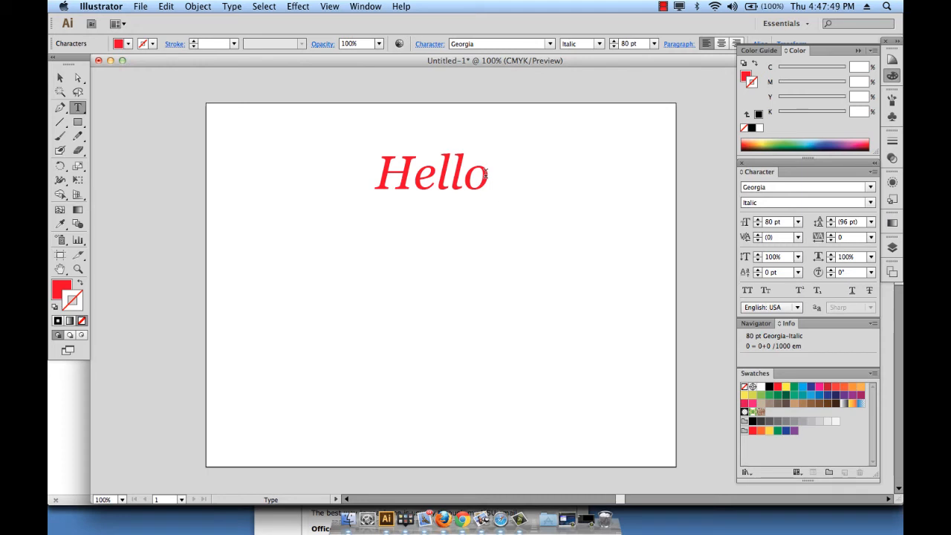
pyautogui.write(', how are yo')
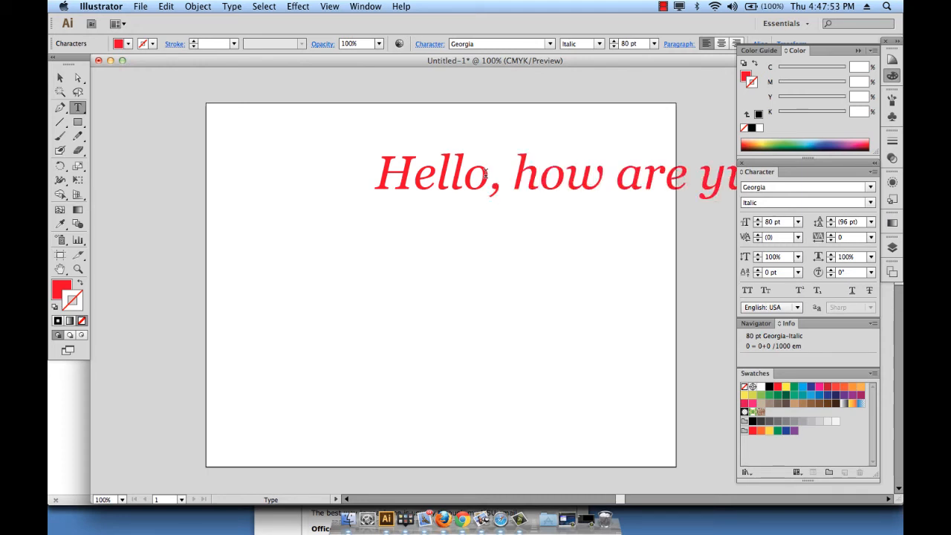
pyautogui.press('BackSpace')
pyautogui.press('BackSpace')
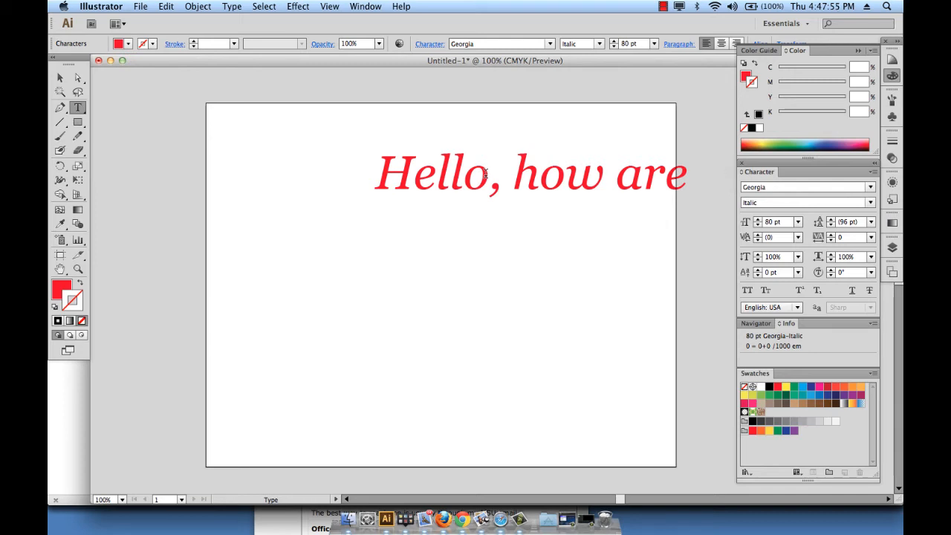
pyautogui.write('yo')
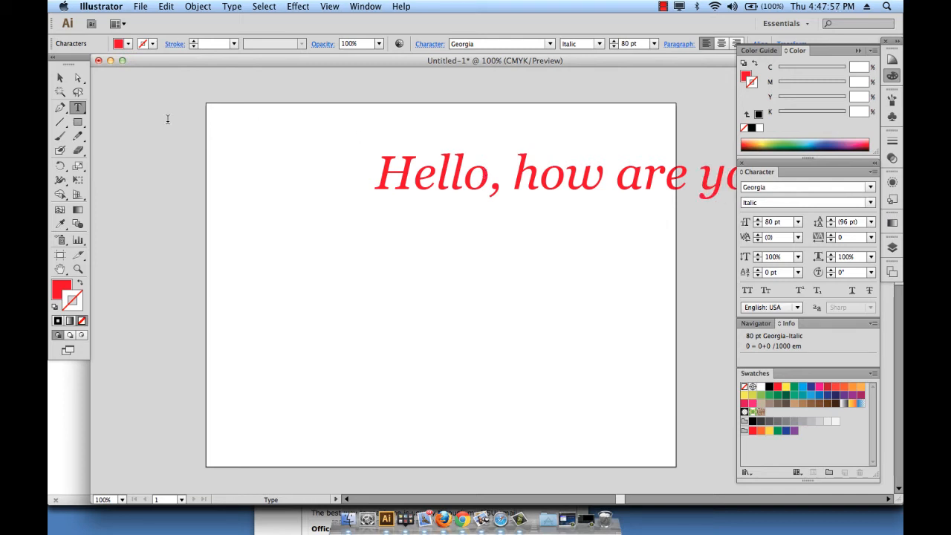
# Move the "Hello, how are you" text about 3.2 in to the left and 1.0 in down on the artboard.
pyautogui.click(59, 78)
pyautogui.moveTo(405, 186); pyautogui.dragTo(275, 229)
pyautogui.click(377, 165)
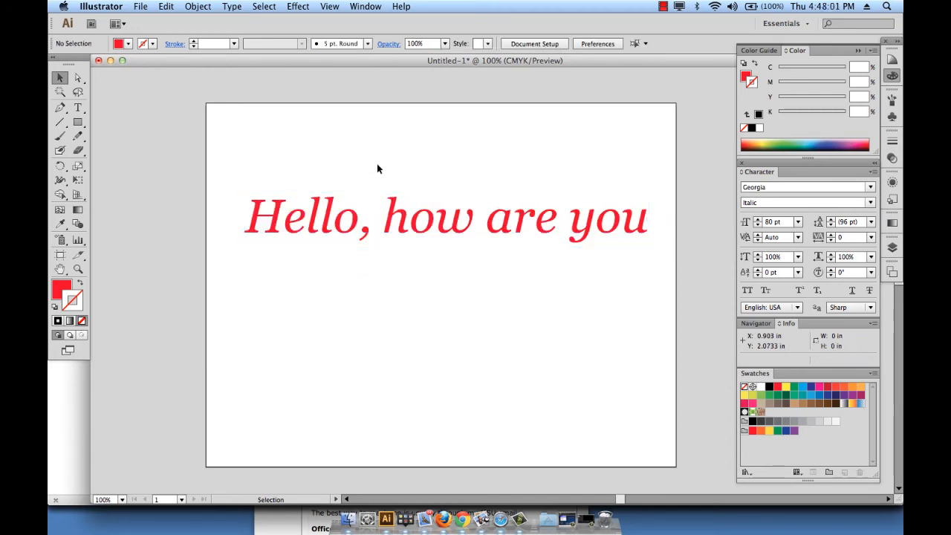
pyautogui.click(422, 236)
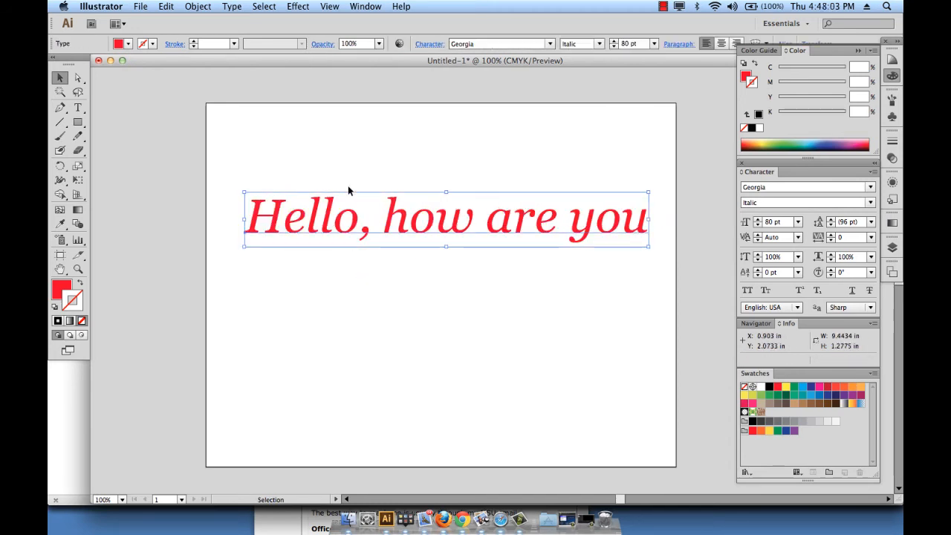
pyautogui.moveTo(416, 224); pyautogui.dragTo(410, 224)
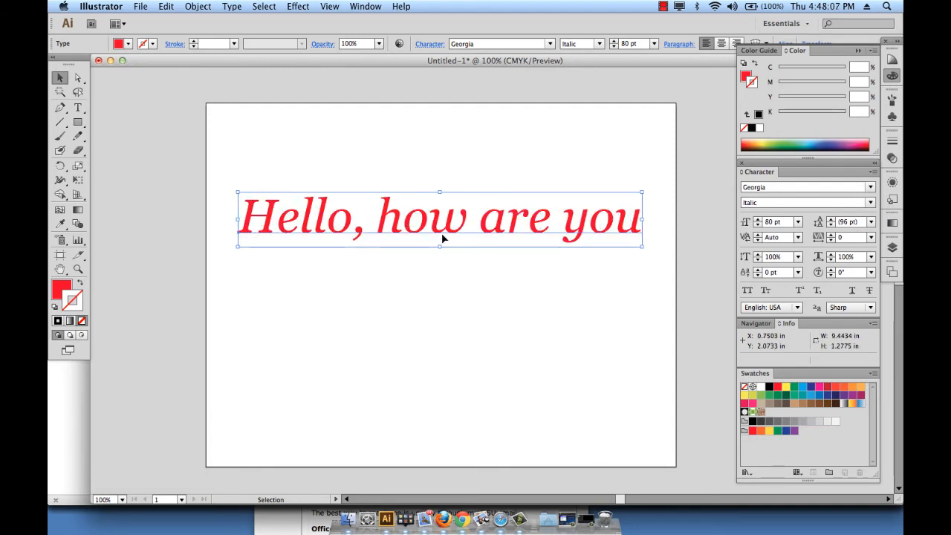
# Replace the "o" of "Hello" with "ow", remove the extra "w", and leave text editing.
pyautogui.click(77, 107)
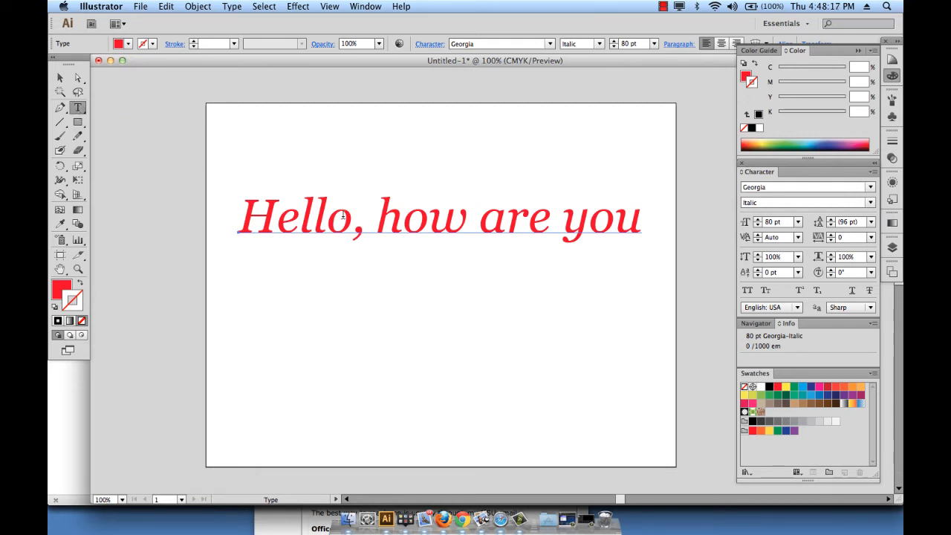
pyautogui.moveTo(350, 216); pyautogui.dragTo(331, 217)
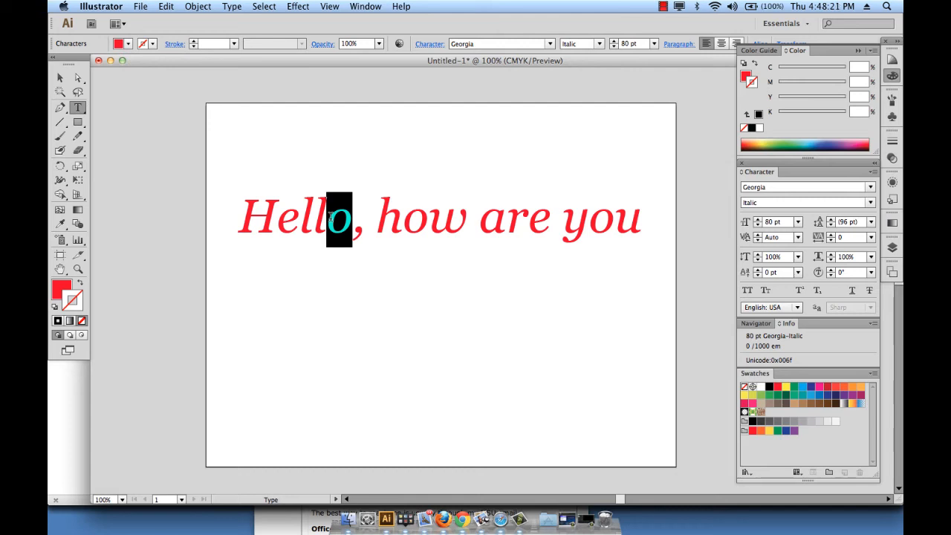
pyautogui.write('ow')
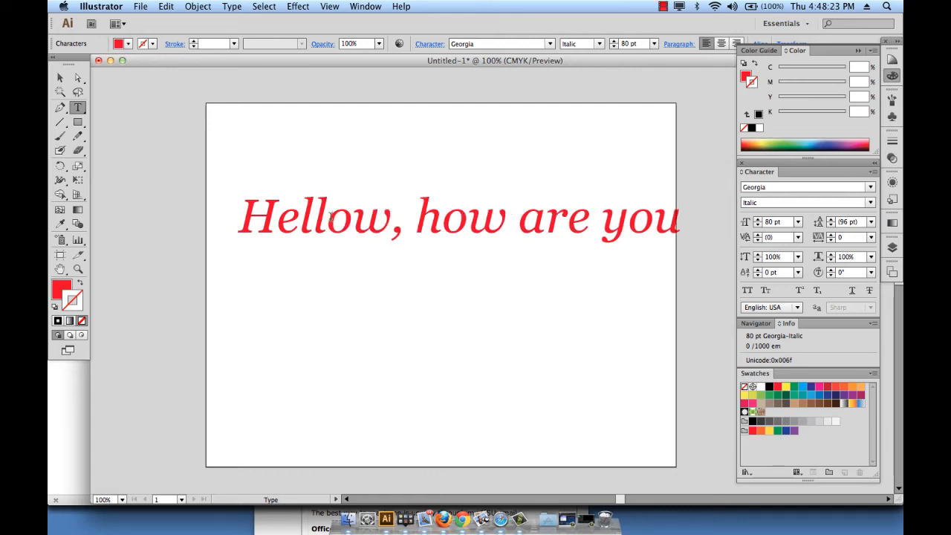
pyautogui.press('BackSpace')
pyautogui.click(60, 79)
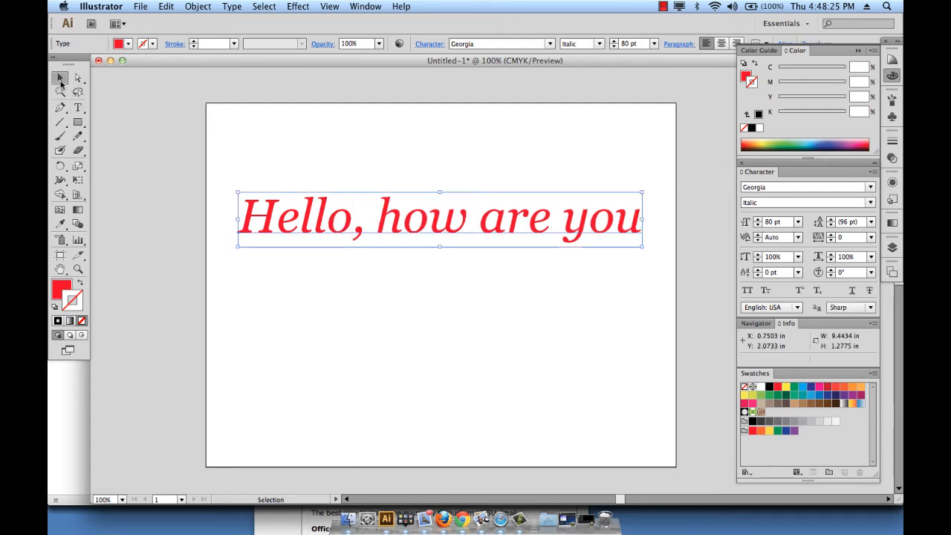
# Move the "Hello, how are you" text about 0.5 in up and 0.11 in to the left, and deselect it.
pyautogui.click(352, 161)
pyautogui.moveTo(377, 239); pyautogui.dragTo(376, 211)
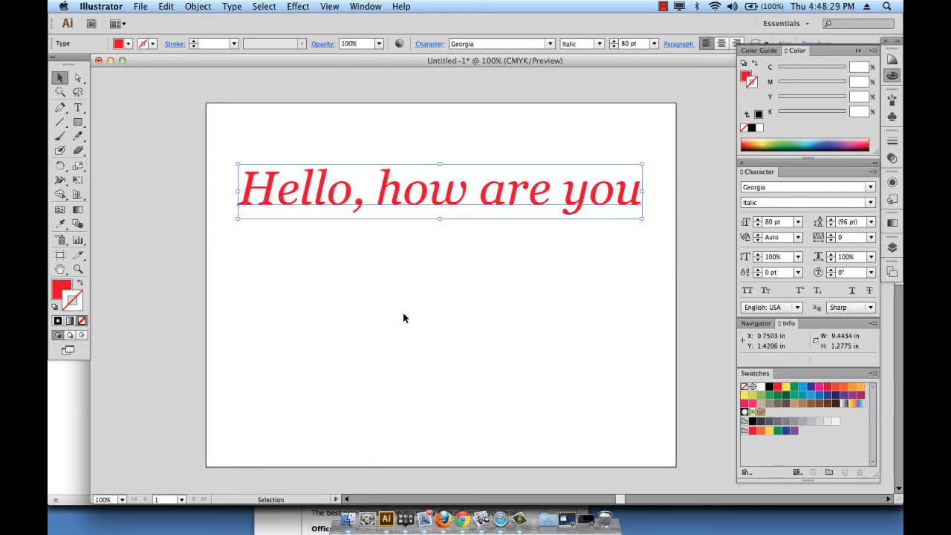
pyautogui.moveTo(424, 201); pyautogui.dragTo(419, 207)
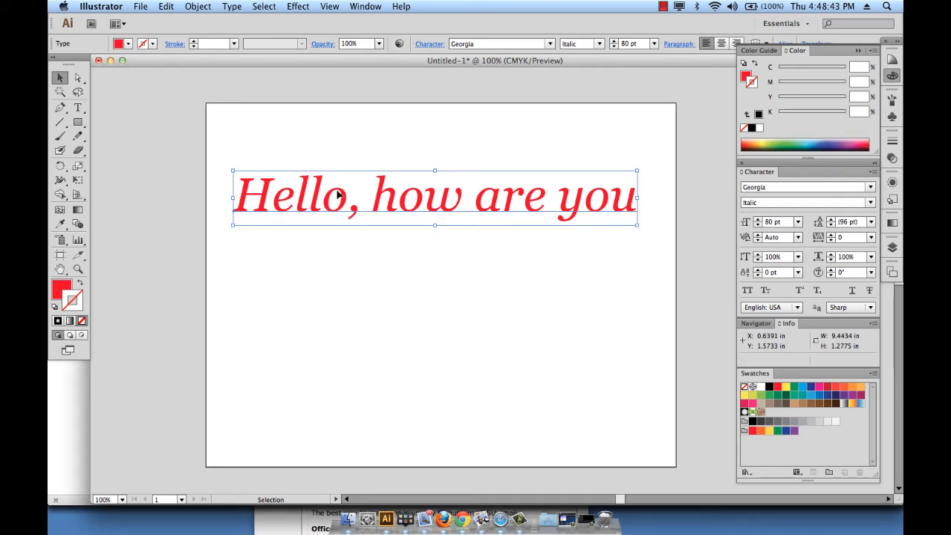
pyautogui.click(370, 138)
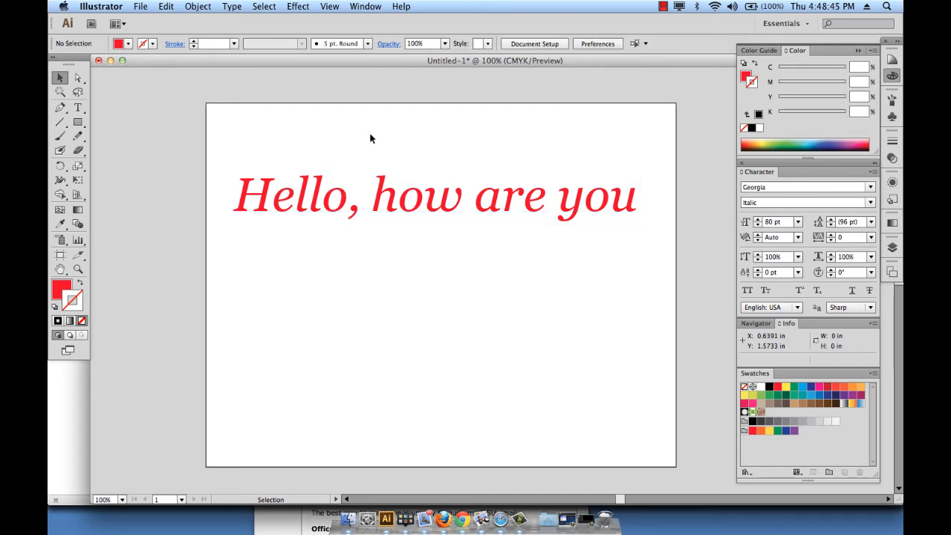
# Delete ", how are you" from the text, leaving only "Hello".
pyautogui.click(388, 216)
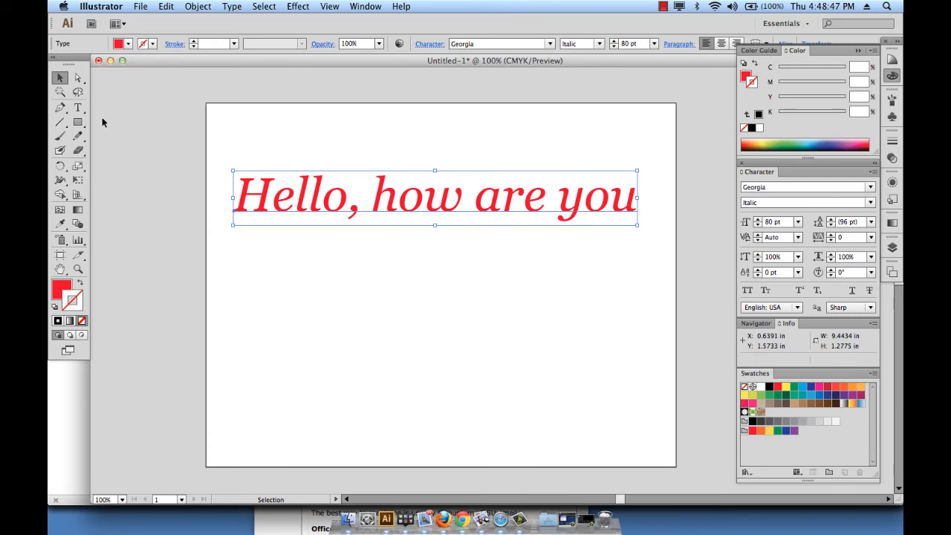
pyautogui.click(77, 107)
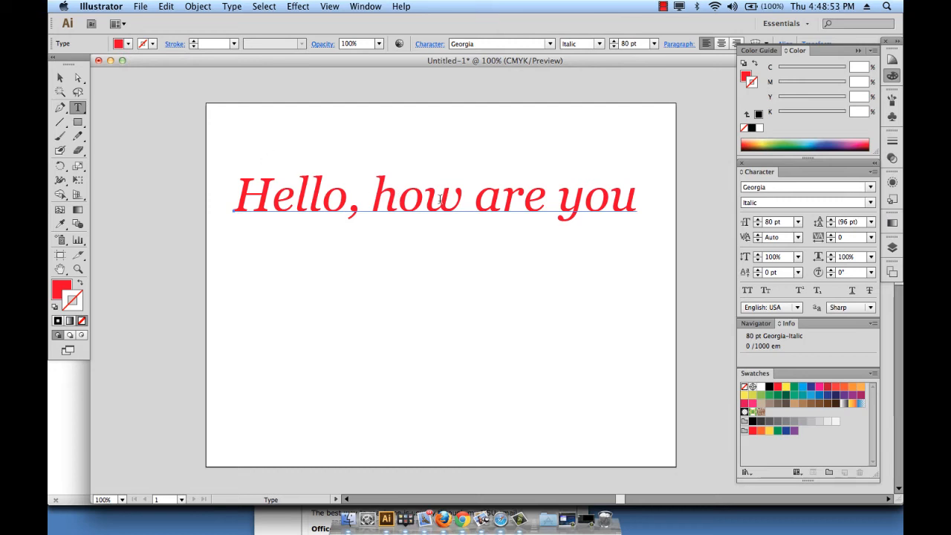
pyautogui.click(347, 202)
pyautogui.moveTo(346, 202); pyautogui.dragTo(647, 223)
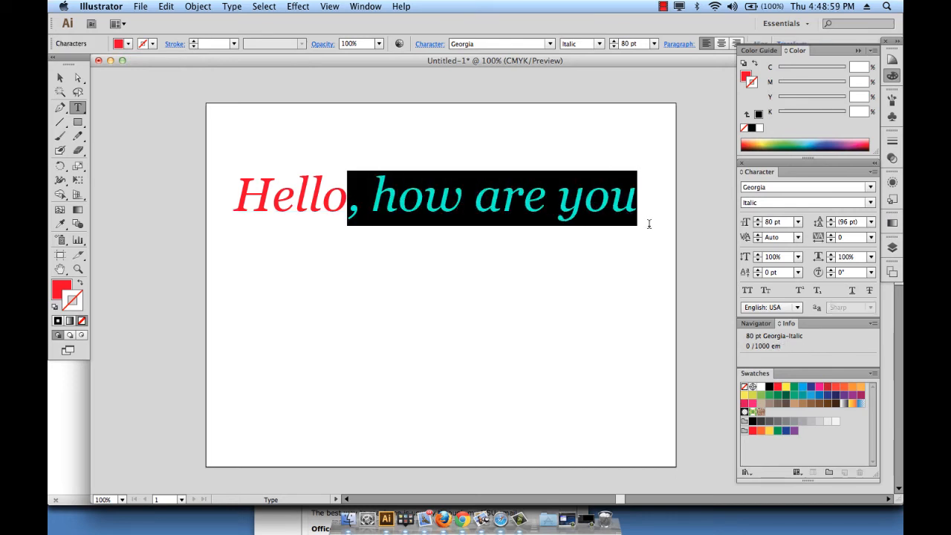
pyautogui.press('BackSpace')
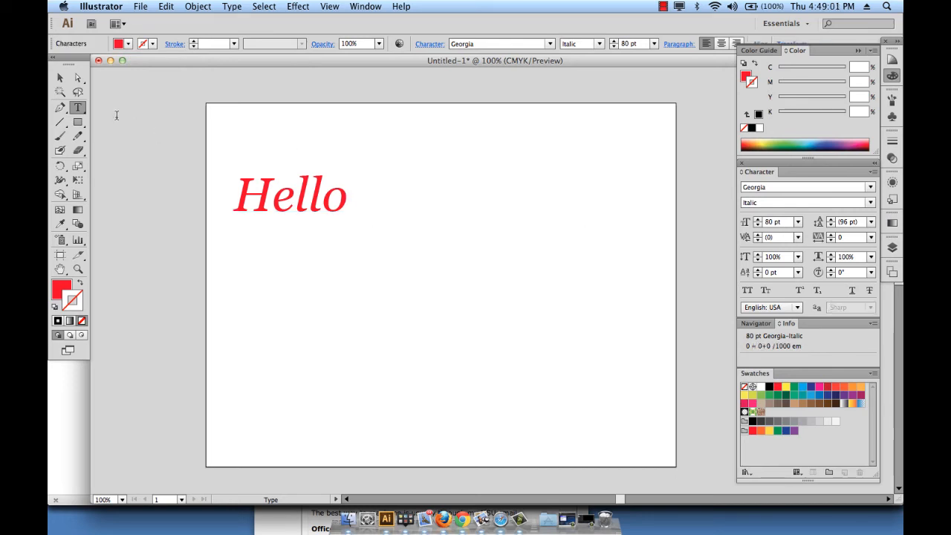
# Move the "Hello" text about 3.11 in to the right and 0.19 in up.
pyautogui.click(60, 77)
pyautogui.moveTo(295, 207); pyautogui.dragTo(427, 197)
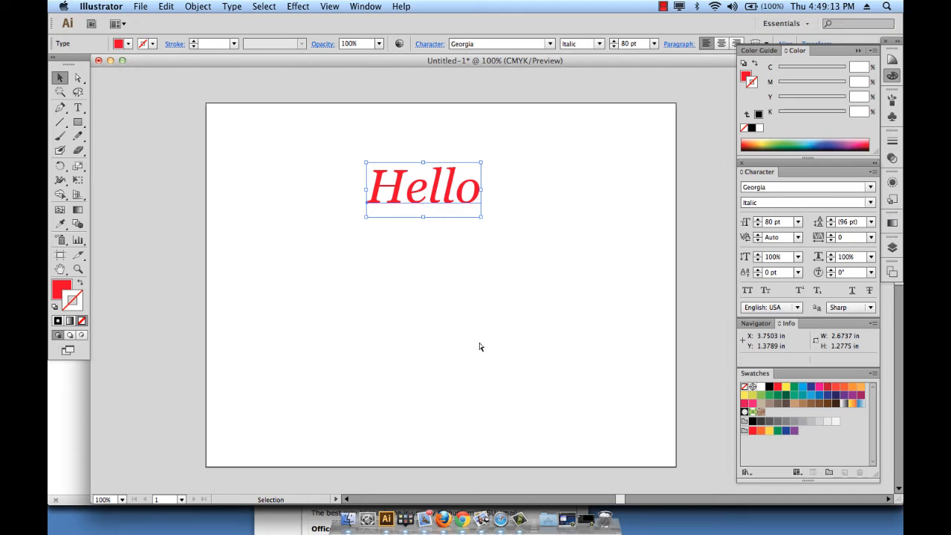
# Check the live "Hello" text in Outline view, deselect it, and return to Preview.
pyautogui.press('super+y')
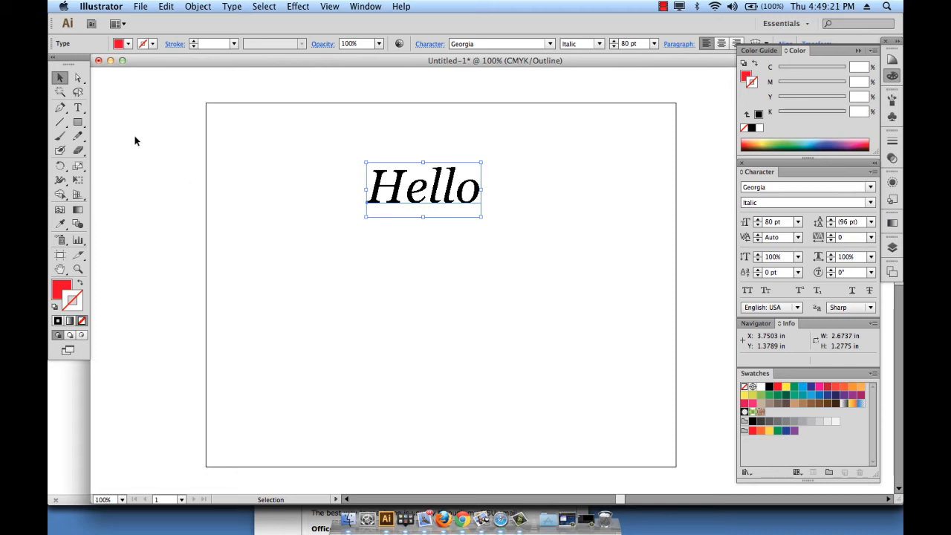
pyautogui.click(77, 107)
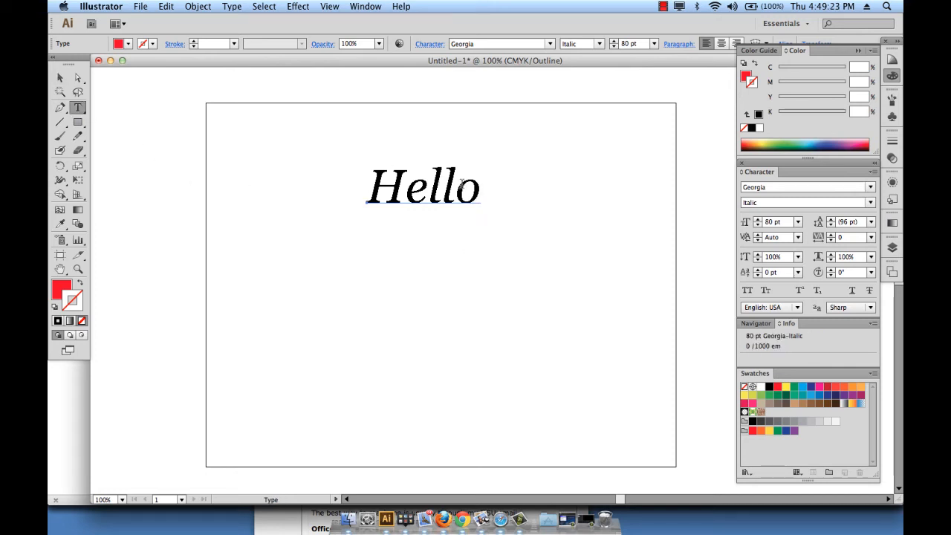
pyautogui.click(462, 184)
pyautogui.click(388, 183)
pyautogui.click(60, 77)
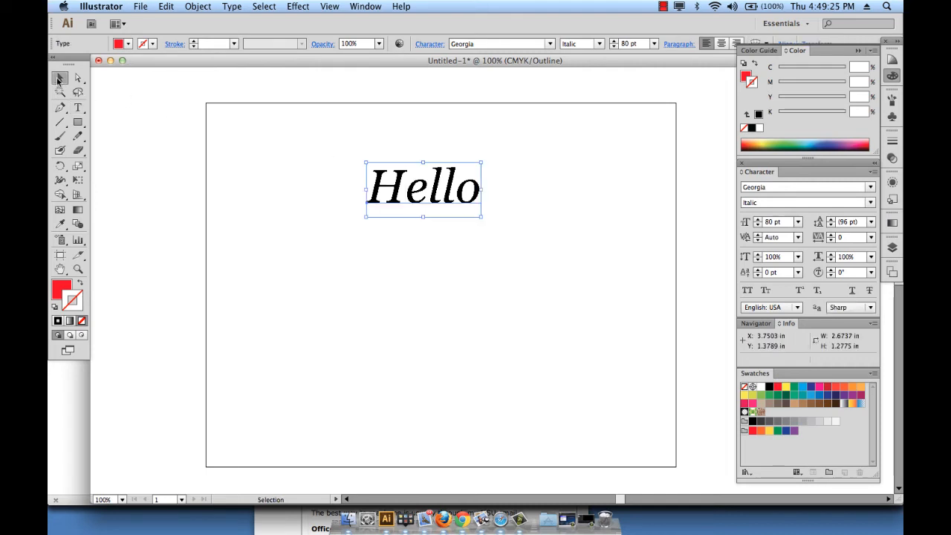
pyautogui.click(326, 260)
pyautogui.press('super+y')
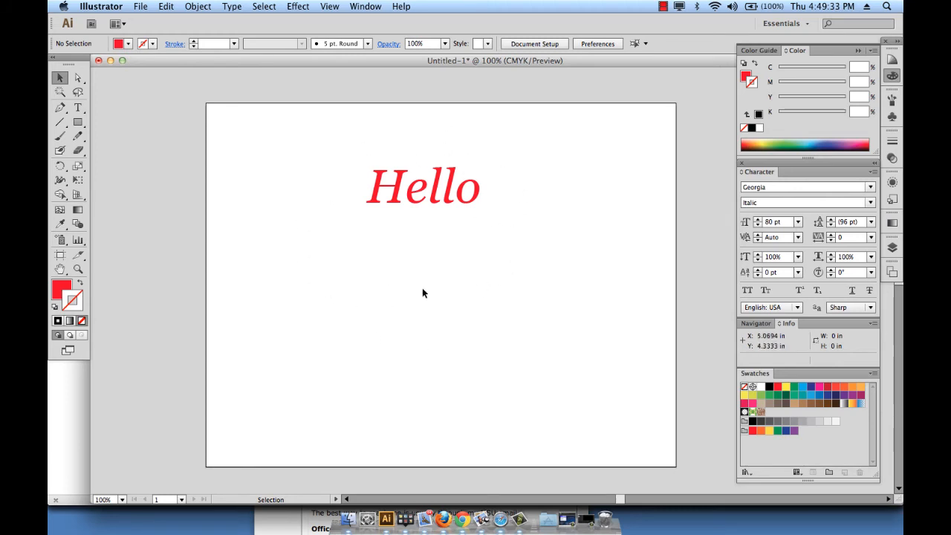
# Convert the "Hello" text to outlines, deselect it, and check its letter shapes in Outline view.
pyautogui.press('super')
pyautogui.click(424, 202)
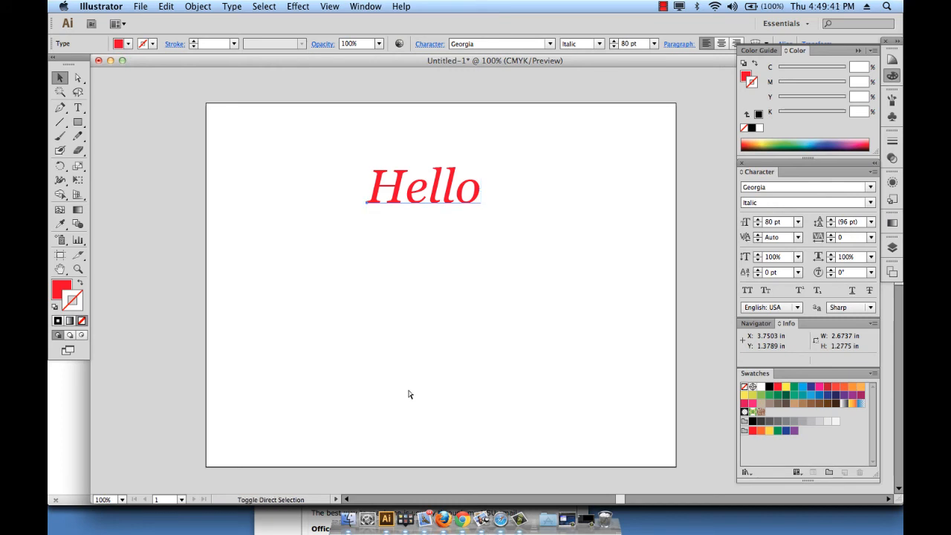
pyautogui.press('super+shift+o')
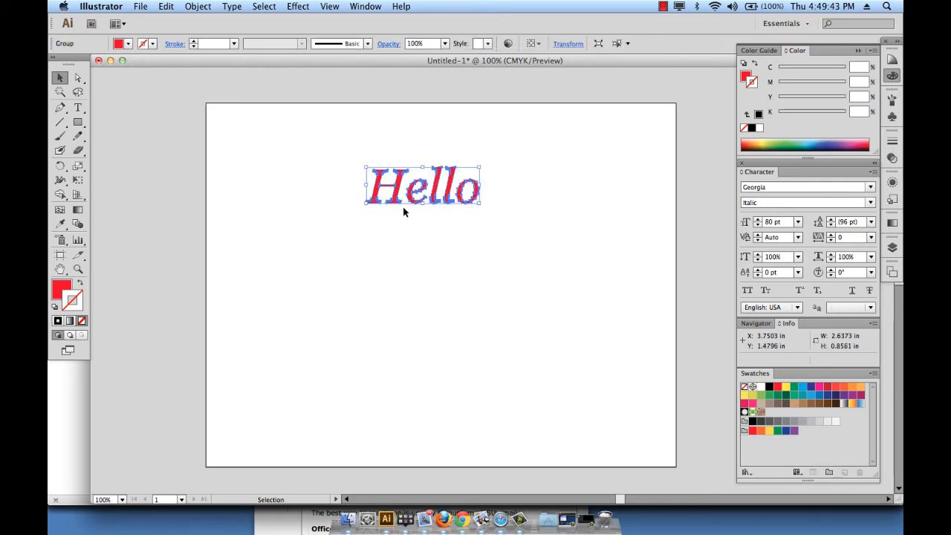
pyautogui.click(429, 277)
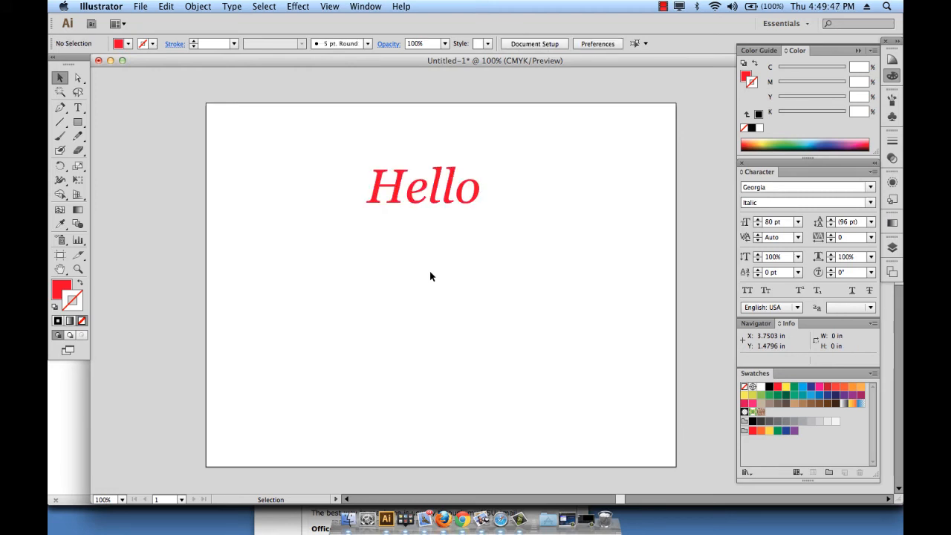
pyautogui.press('super+y')
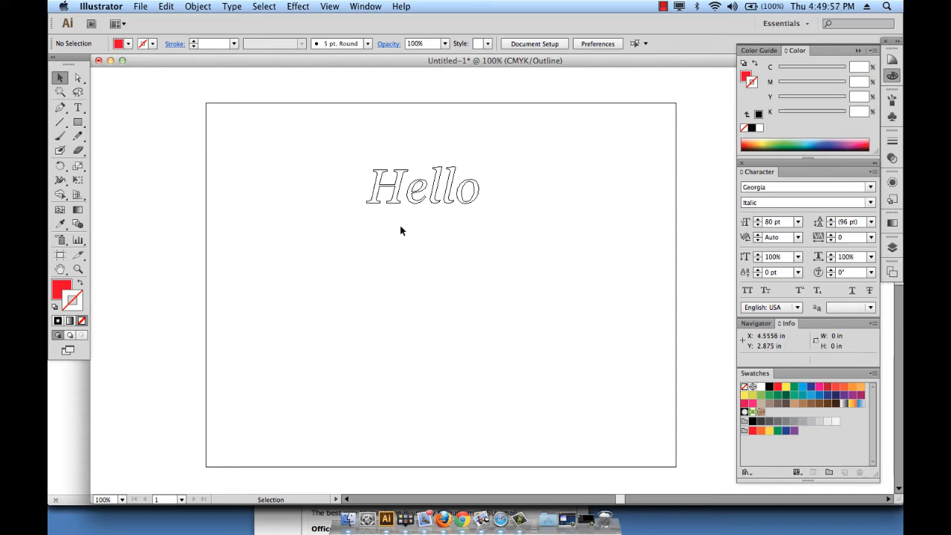
pyautogui.press('super+y')
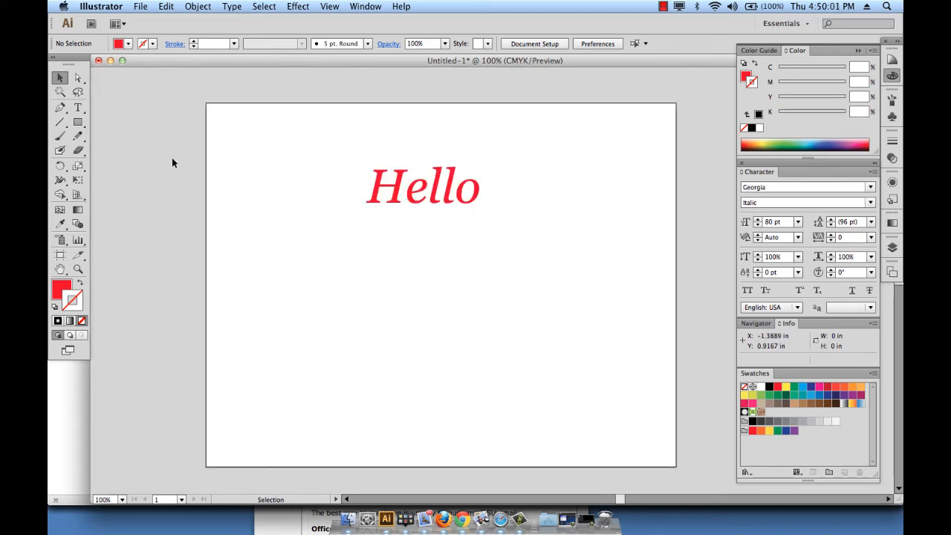
# Add the separate test text "sjhfgjshfgj" above the end of the outlined "Hello", and delete it.
pyautogui.click(78, 111)
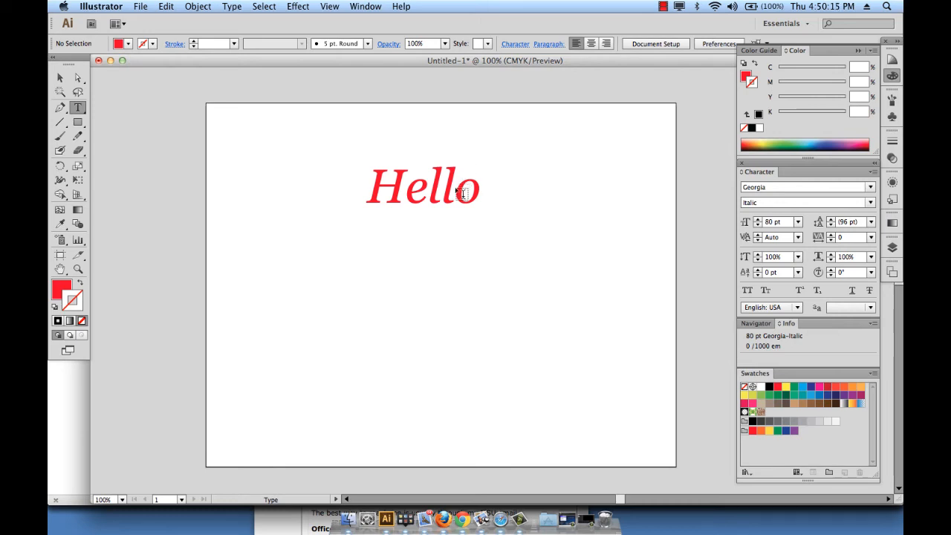
pyautogui.click(487, 141)
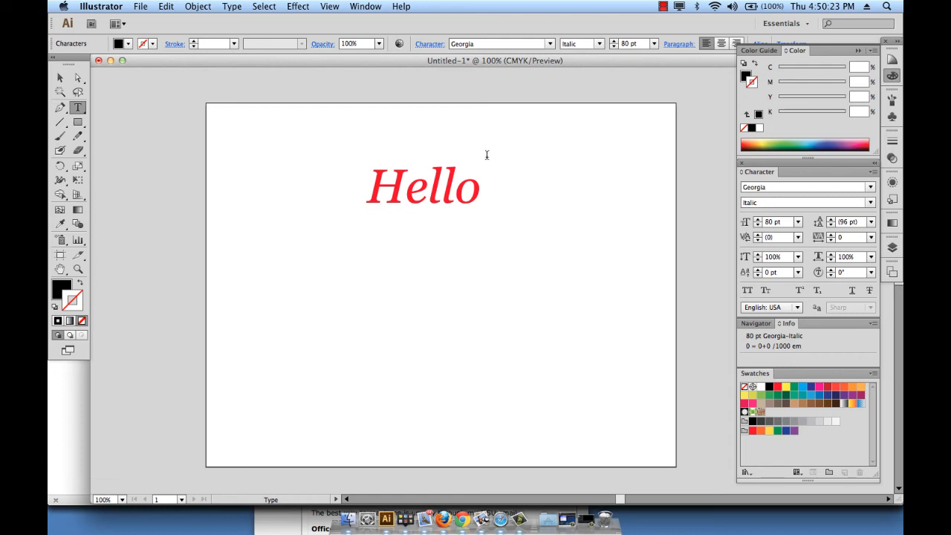
pyautogui.write('sjhfgjshfgj')
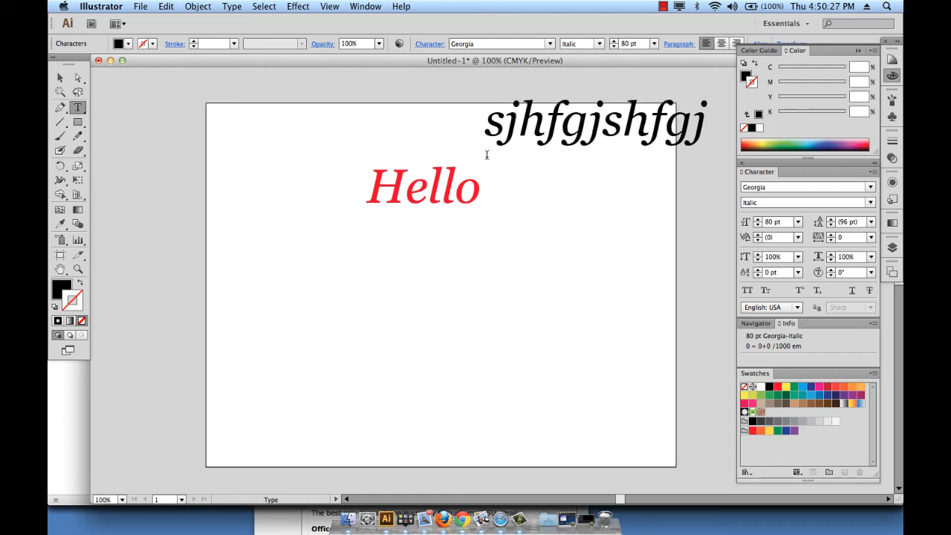
pyautogui.keyDown('super'); pyautogui.click(528, 171); pyautogui.keyUp('super')
pyautogui.click(540, 130)
pyautogui.keyDown('super'); pyautogui.click(537, 130); pyautogui.keyUp('super')
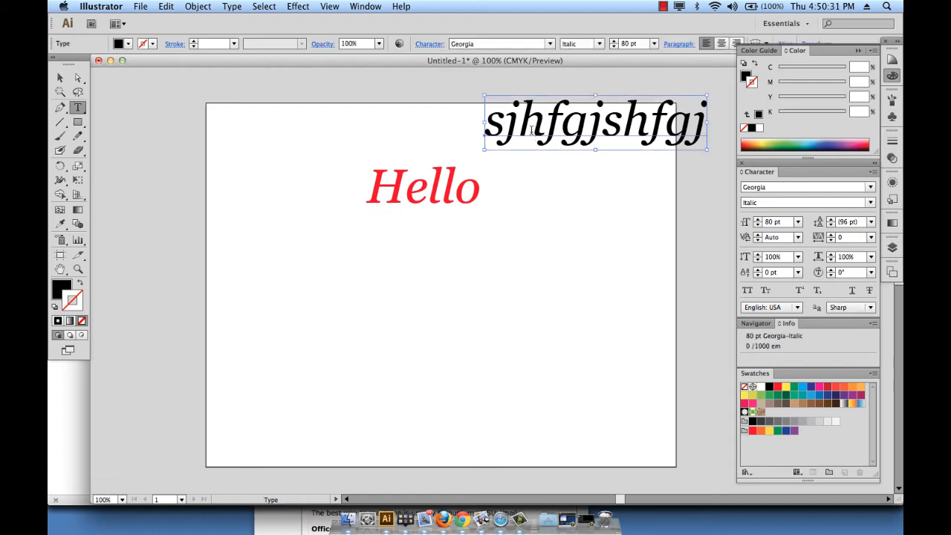
pyautogui.click(60, 77)
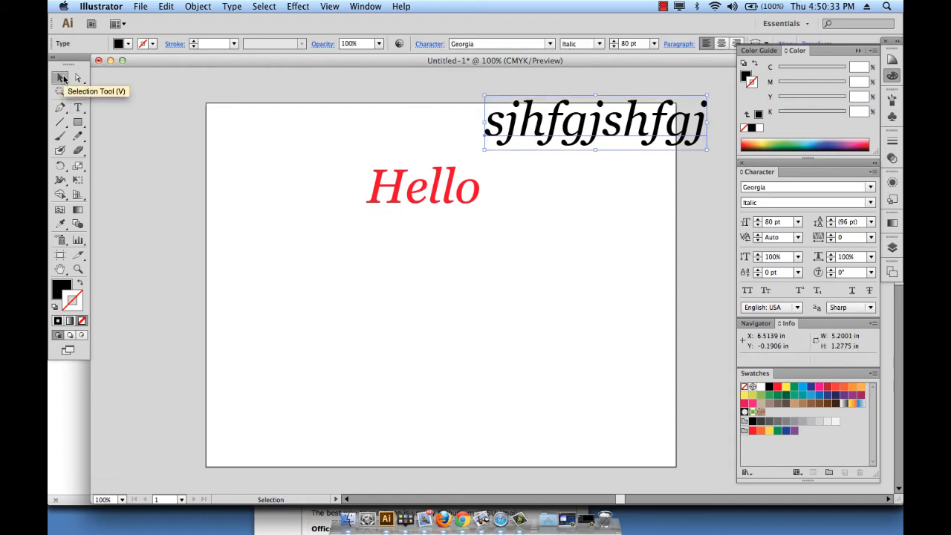
pyautogui.press('Delete')
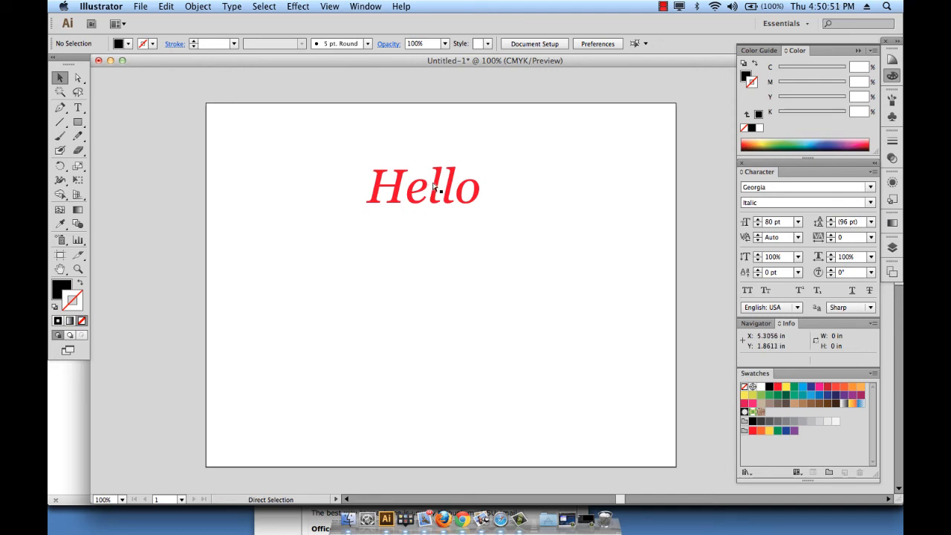
# Inspect the outlined "Hello" in Outline view and up close, selecting the whole group to examine its anchor points.
pyautogui.press('super+y')
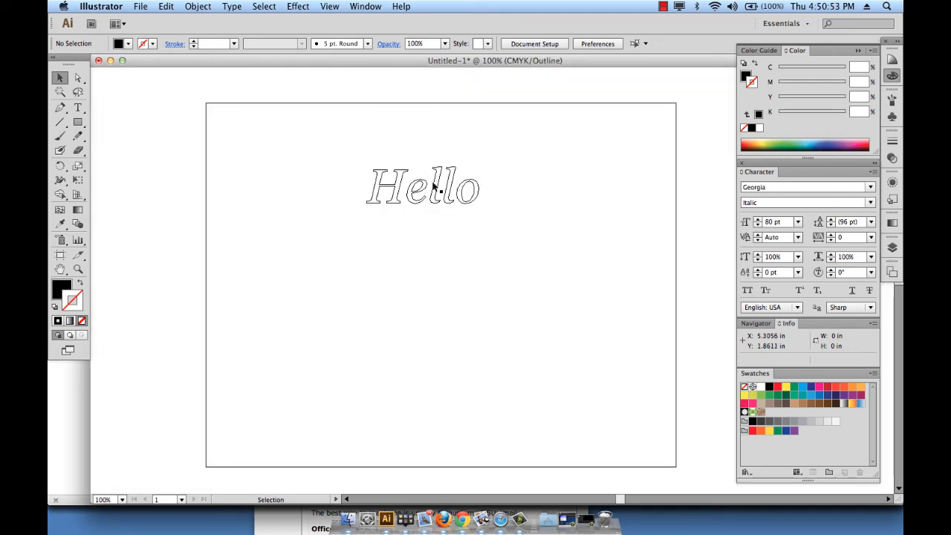
pyautogui.press('super+y')
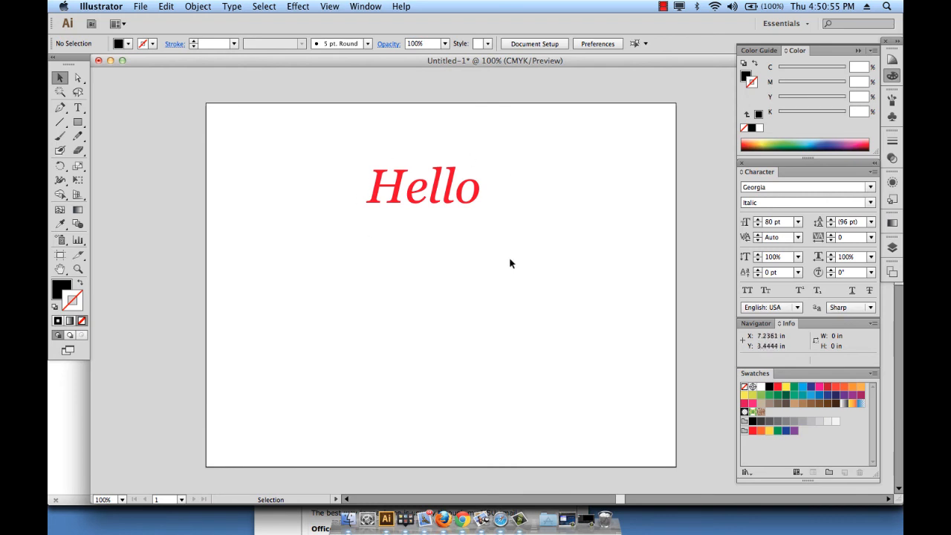
pyautogui.press('super+space')
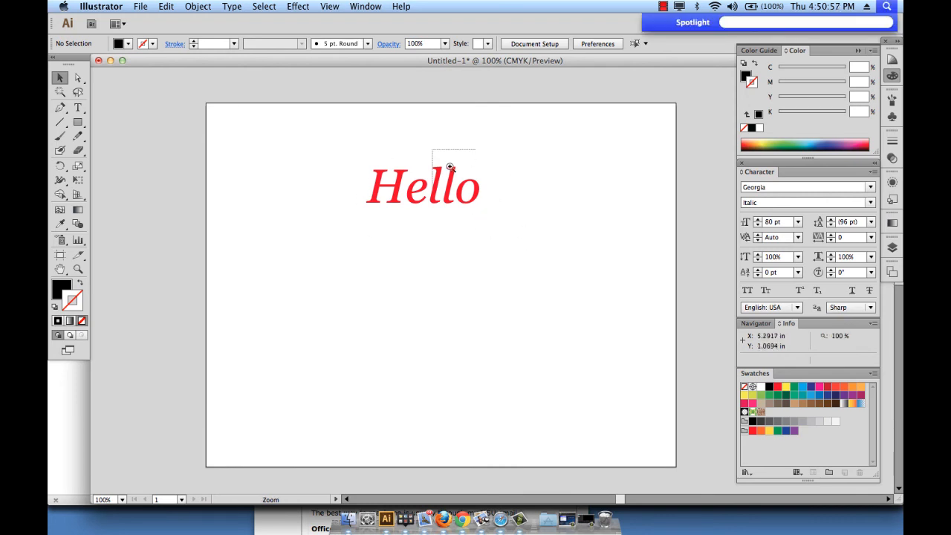
pyautogui.moveTo(450, 167); pyautogui.dragTo(549, 265)
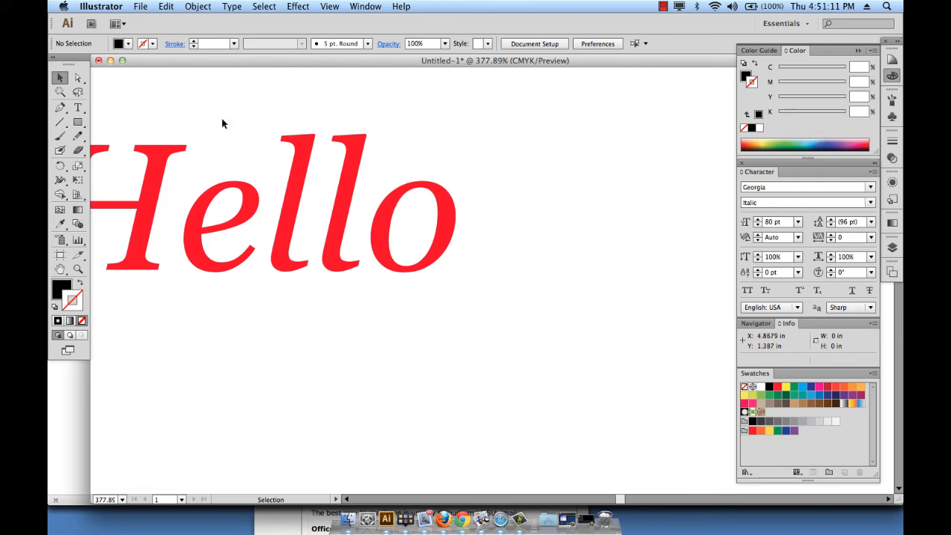
pyautogui.click(448, 217)
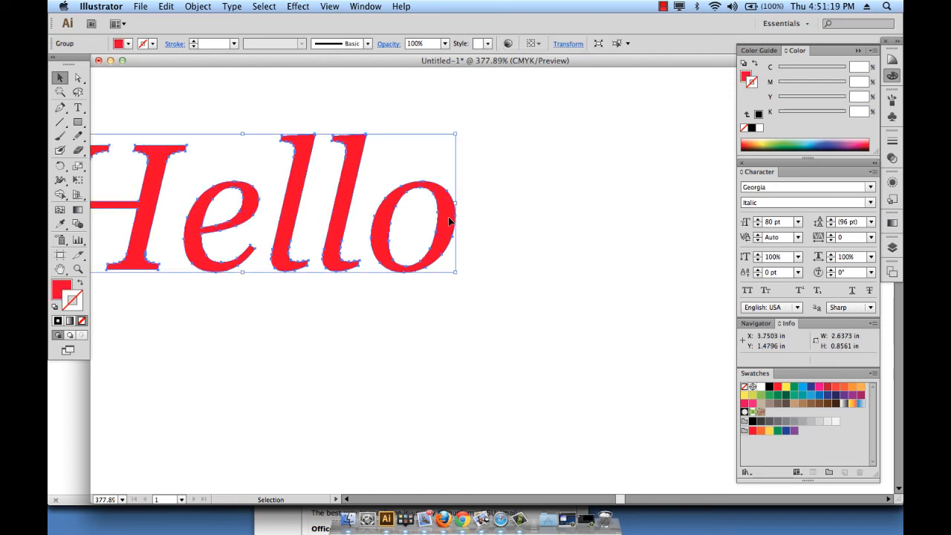
pyautogui.click(459, 112)
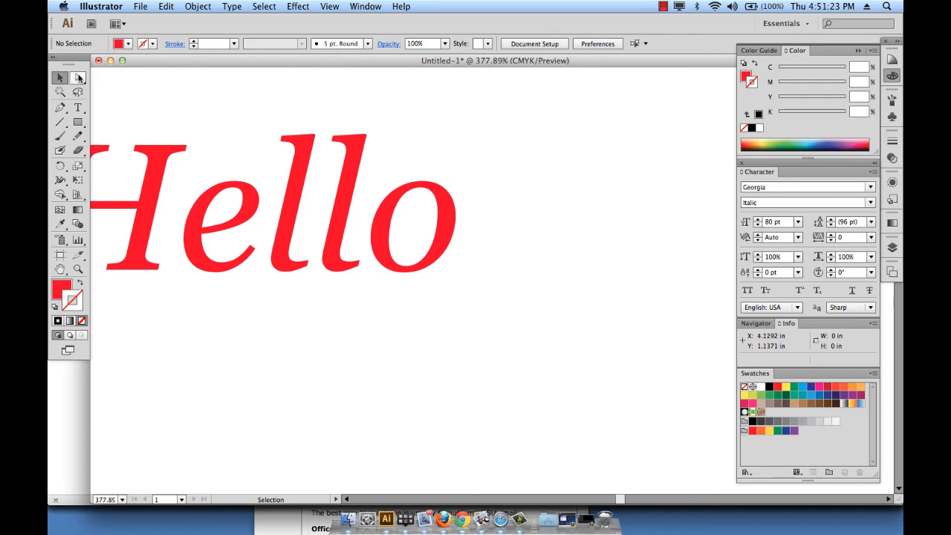
# Try deleting the inner path of the "o" with the Direct Selection tool, and undo the deletion.
pyautogui.click(80, 77)
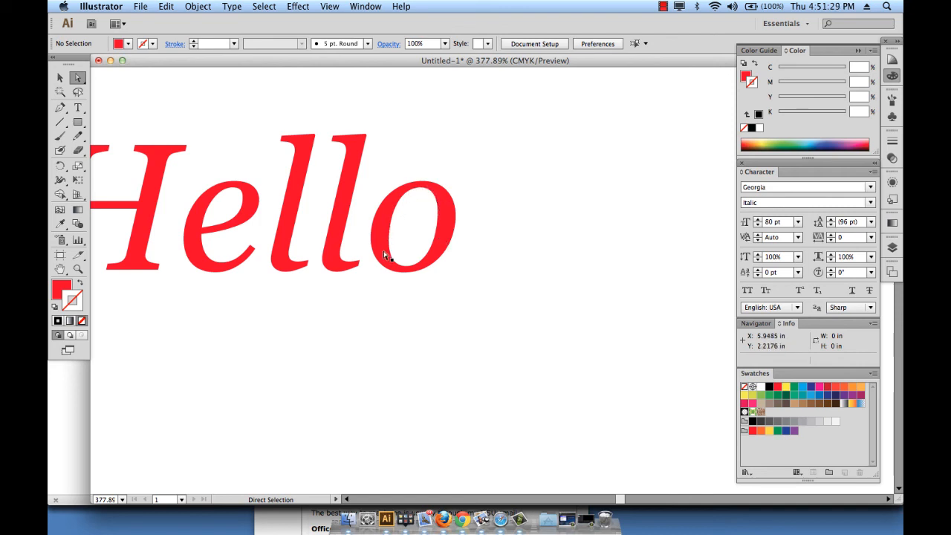
pyautogui.click(438, 226)
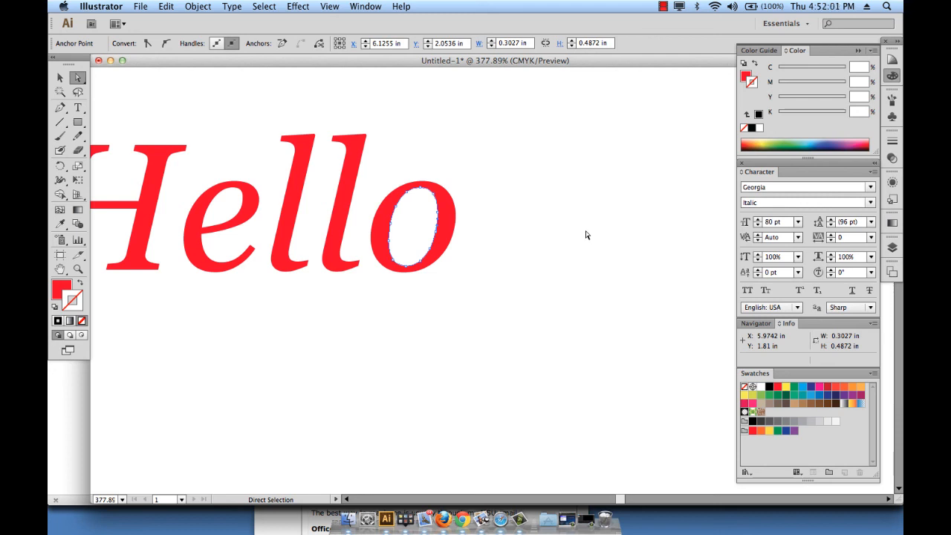
pyautogui.press('Delete')
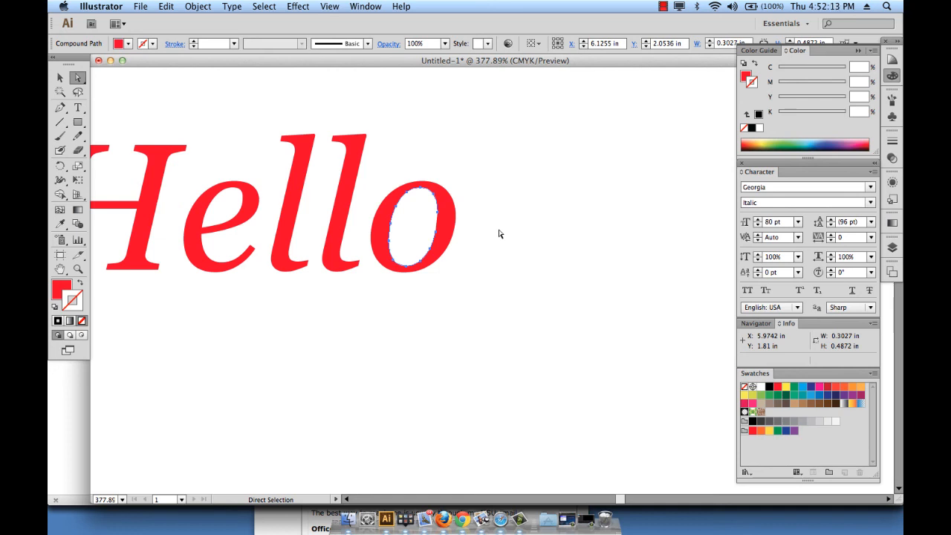
pyautogui.press('Delete')
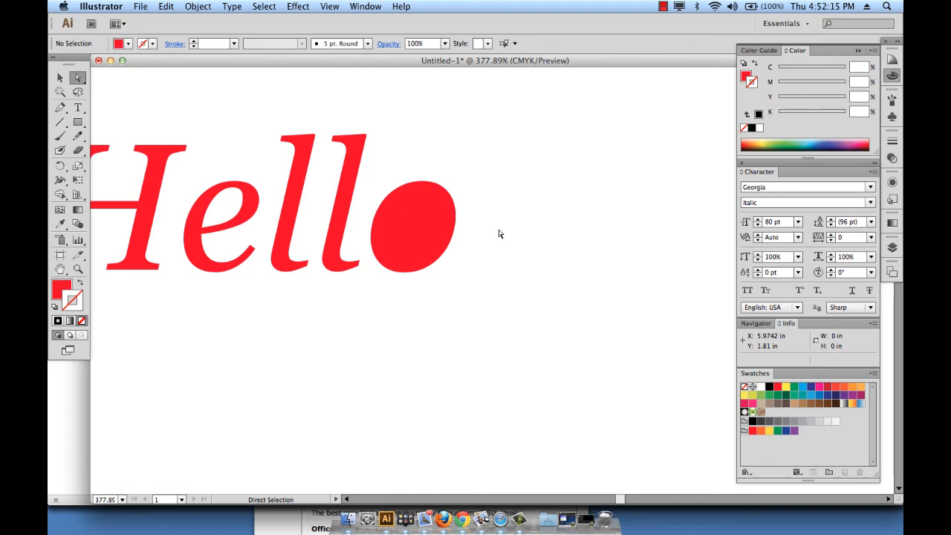
pyautogui.press('super+z')
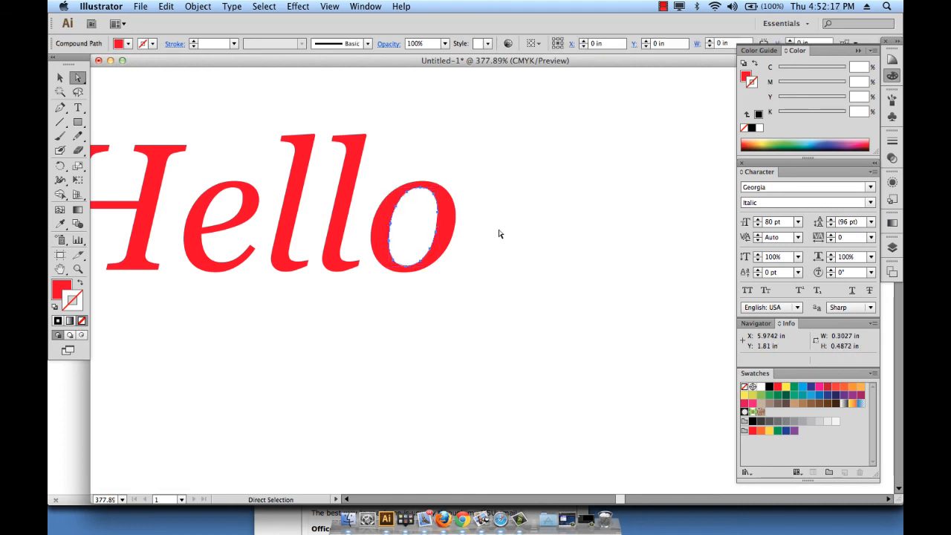
pyautogui.click(499, 233)
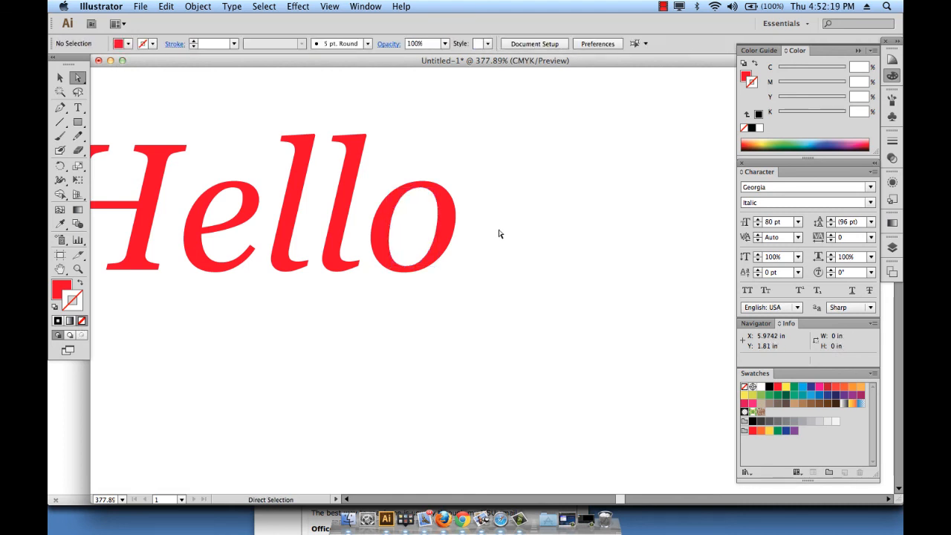
# Delete the inner path of the "o" in "Hello" and check the solid letter in Outline view.
pyautogui.click(439, 227)
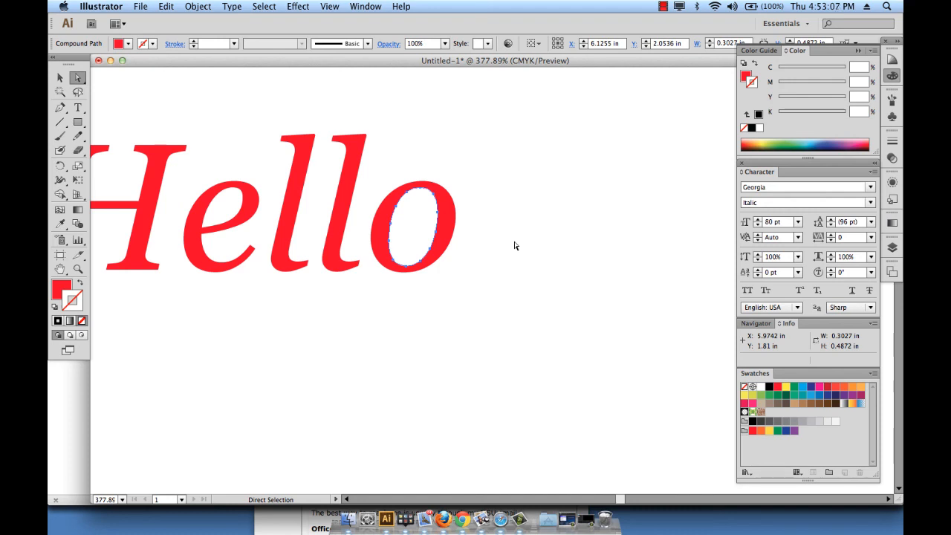
pyautogui.press('Delete')
pyautogui.hscroll(-5, 514, 245)
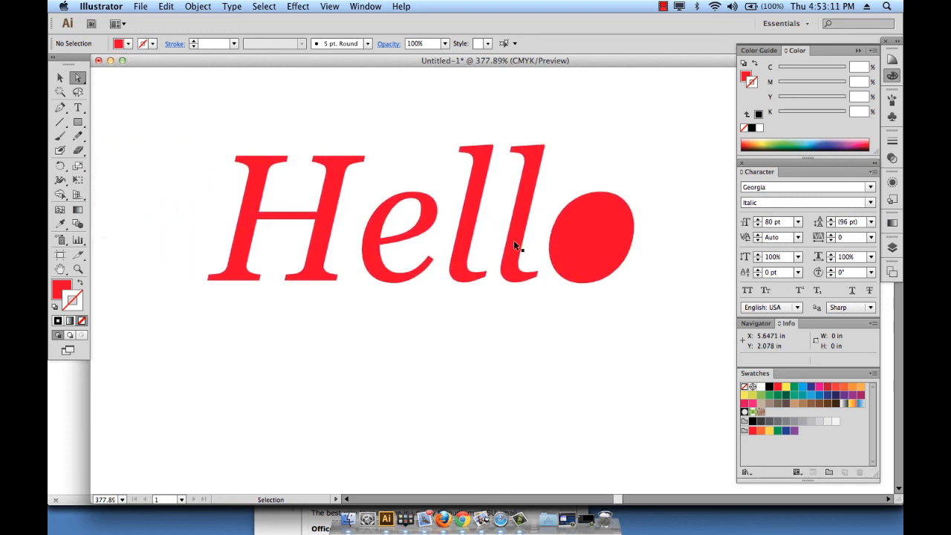
pyautogui.press('super+y')
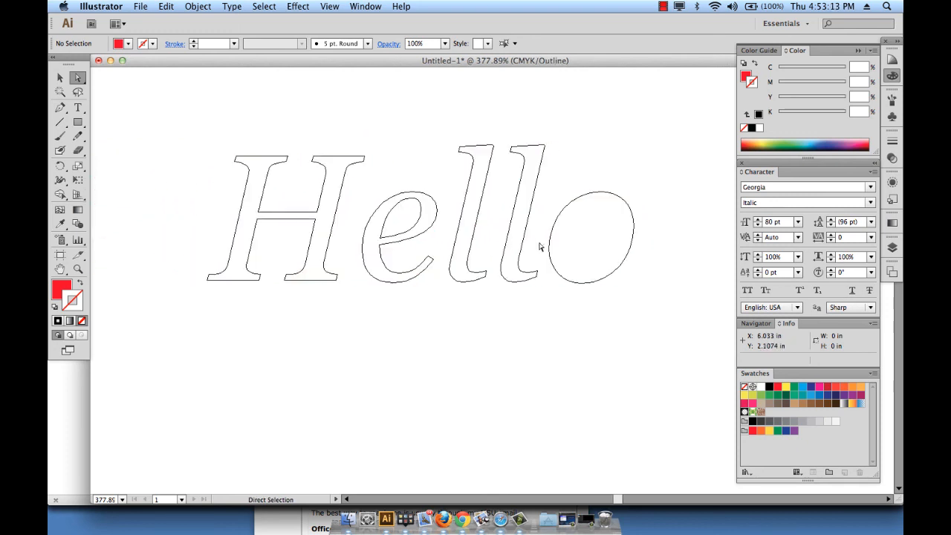
pyautogui.press('v')
pyautogui.press('super+y')
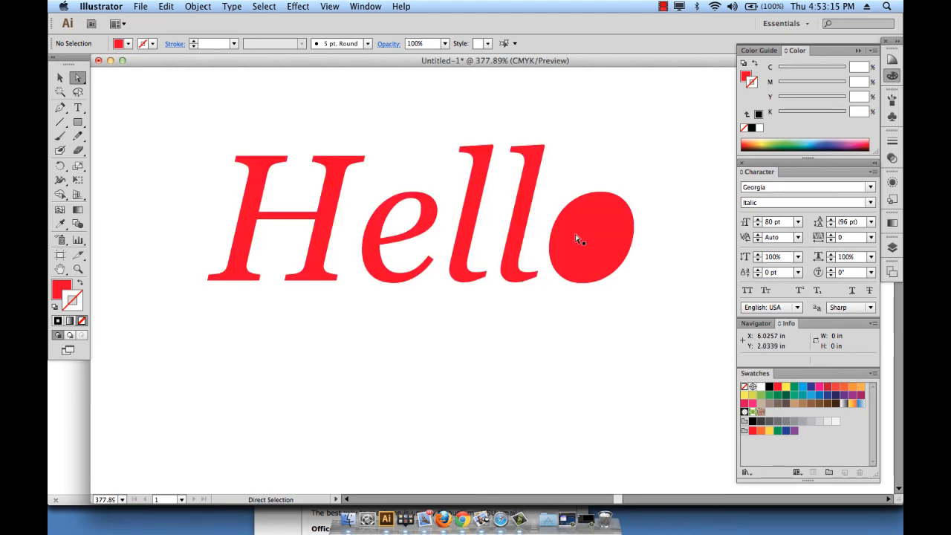